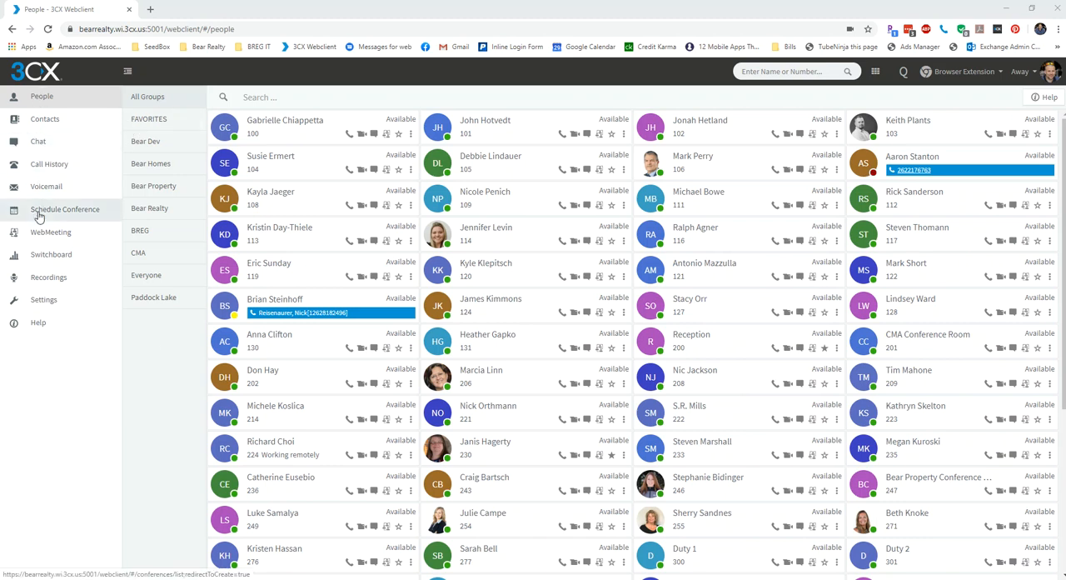
# Start scheduling a new conference of type Video that takes place Later.
pyautogui.click(38, 217)
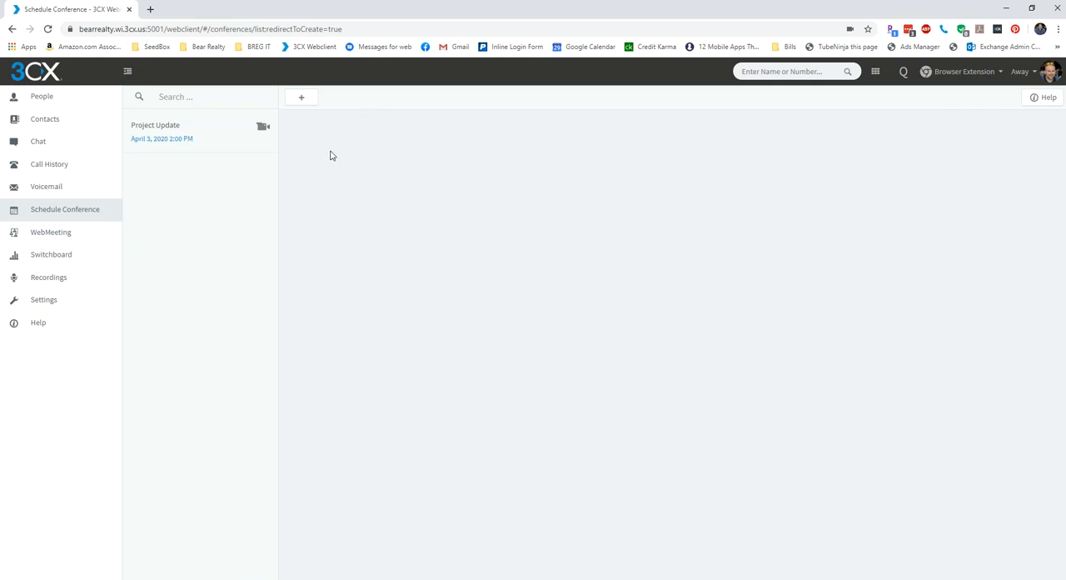
pyautogui.click(303, 100)
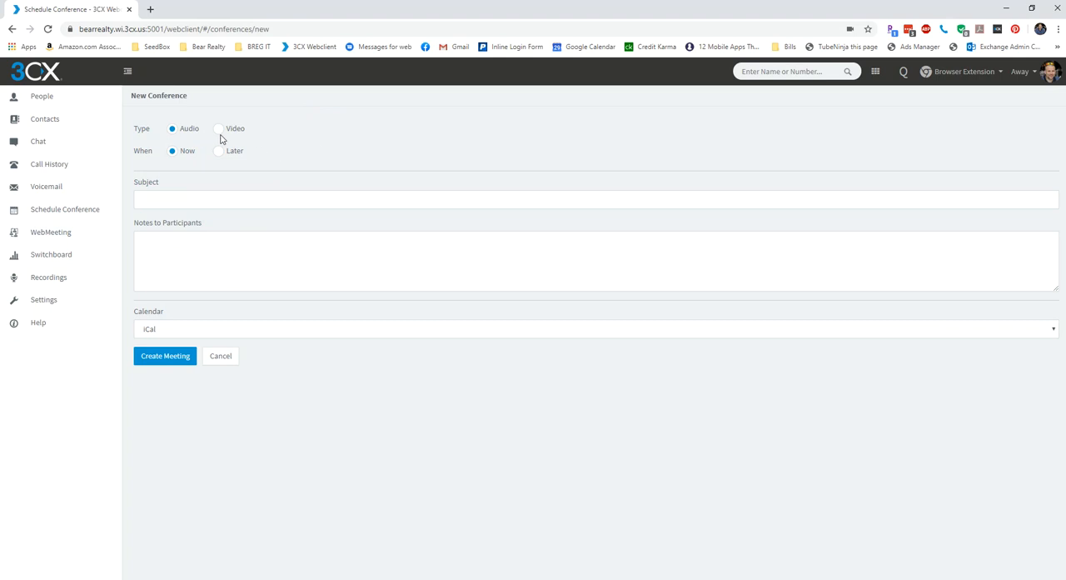
pyautogui.click(220, 133)
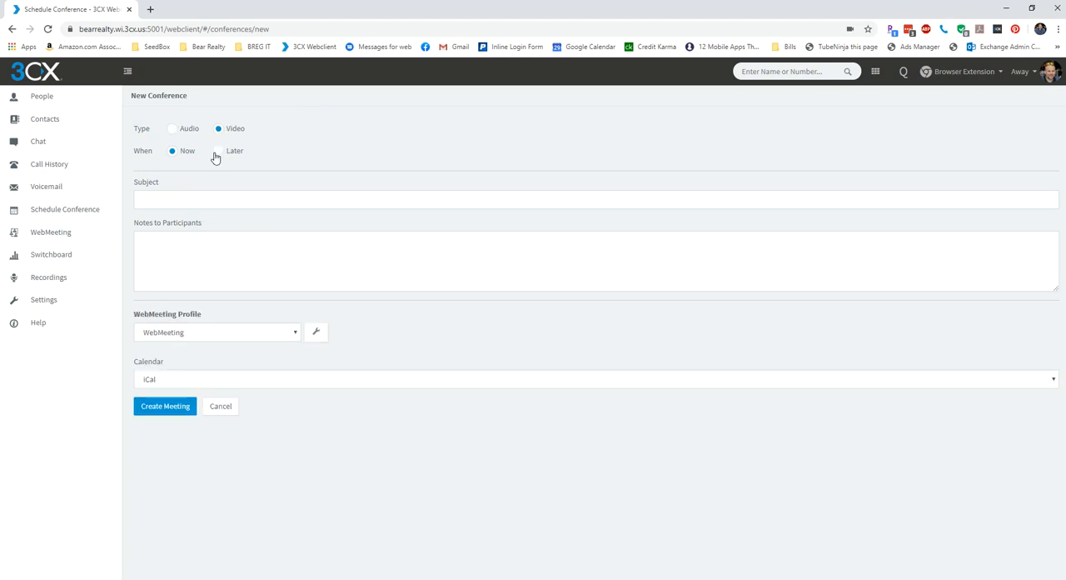
pyautogui.click(220, 158)
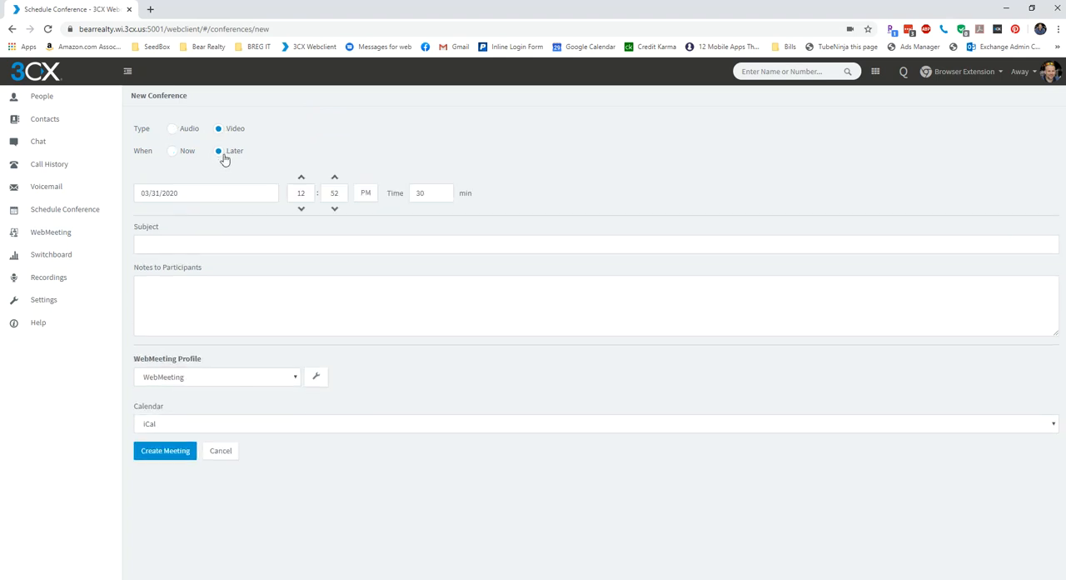
# Set the conference date to 09/30/2020.
pyautogui.click(203, 193)
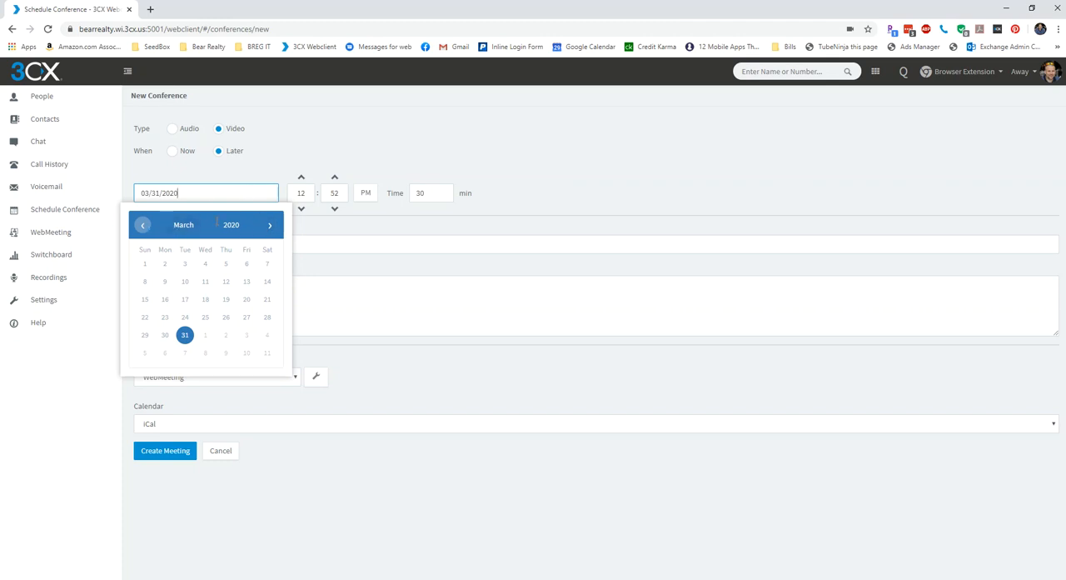
pyautogui.click(270, 227)
pyautogui.click(270, 228)
pyautogui.click(270, 227)
pyautogui.click(269, 228)
pyautogui.click(270, 228)
pyautogui.click(270, 227)
pyautogui.click(208, 336)
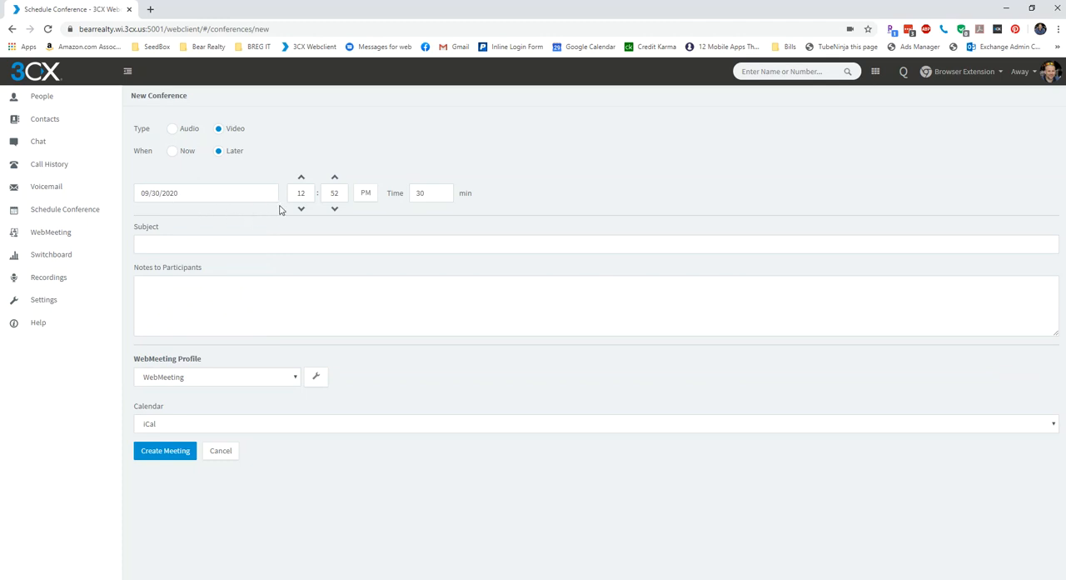
# Set the conference start time to 02:00 PM and its length to 60 minutes.
pyautogui.click(307, 194)
pyautogui.click(322, 197)
pyautogui.click(423, 193)
pyautogui.moveTo(424, 193); pyautogui.dragTo(394, 192)
# Enter the subject "Weekly Project Update" and the participant notes "Weekly discussion of project progress".
pyautogui.click(335, 247)
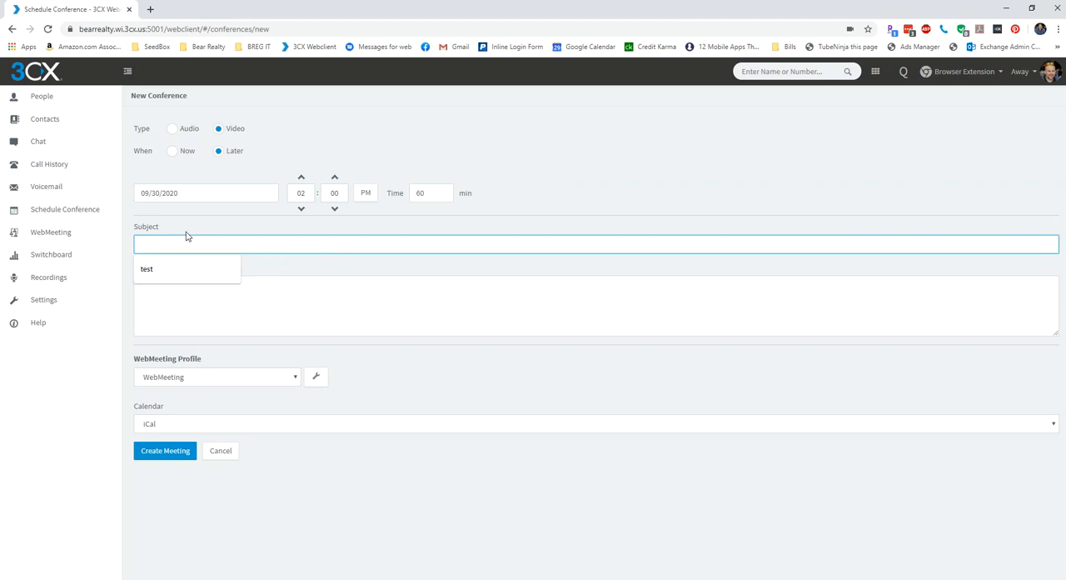
pyautogui.write('Weekly Project Update')
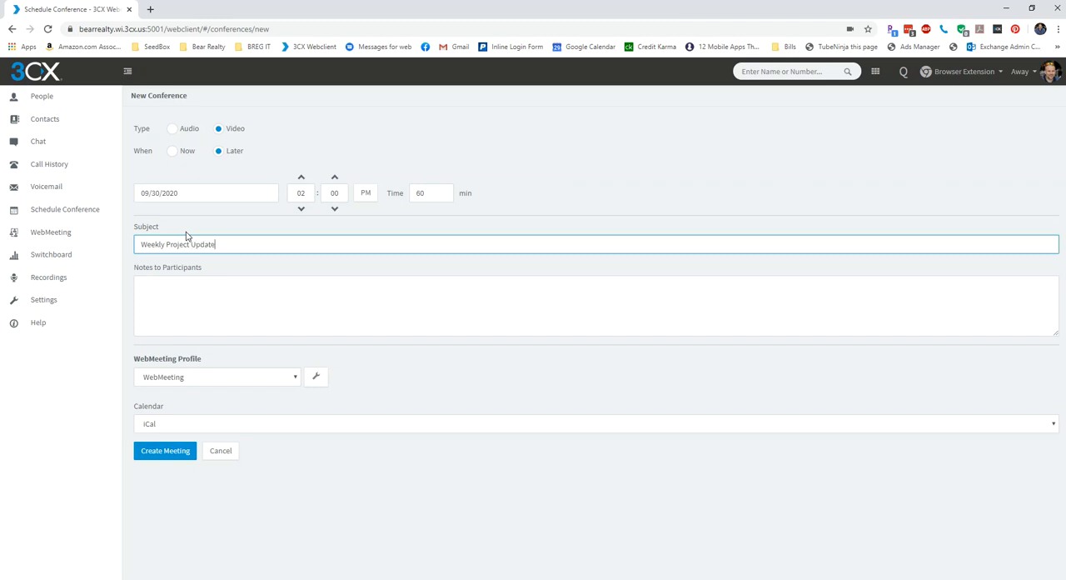
pyautogui.press('Tab')
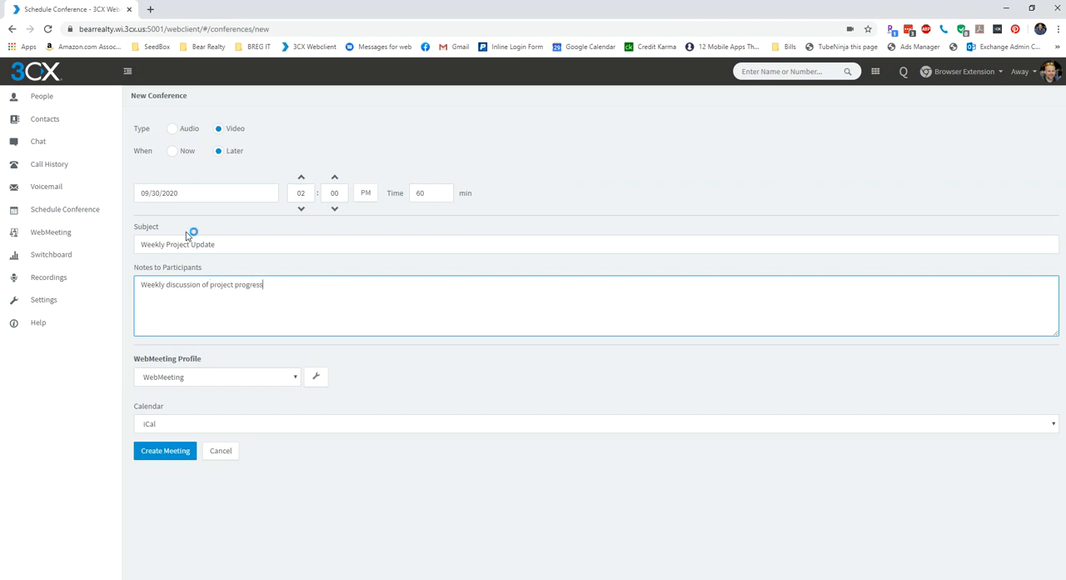
pyautogui.click(232, 366)
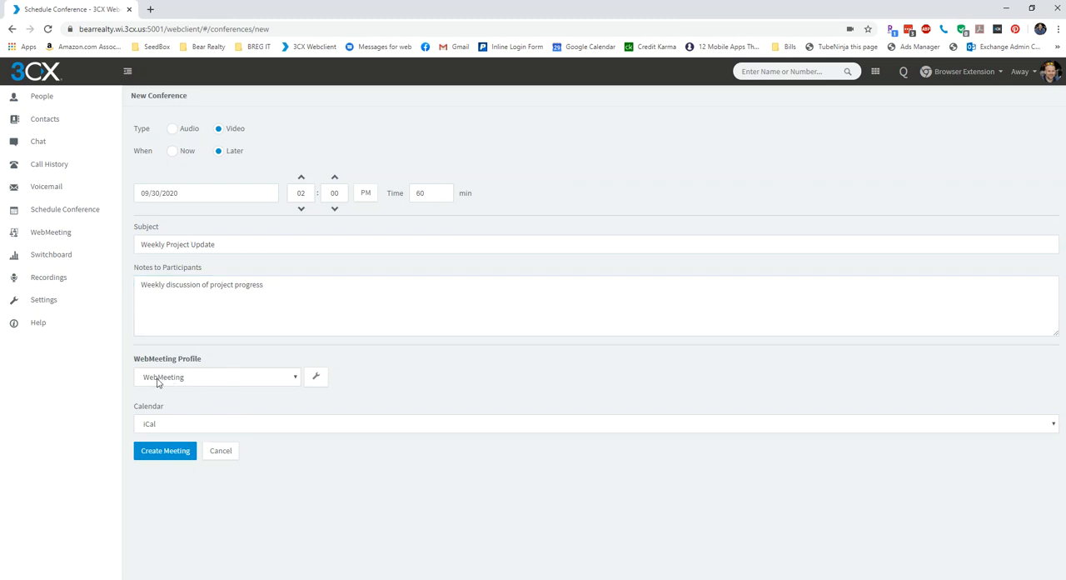
# Choose the WebMeeting profile, then review and accept its meeting options.
pyautogui.click(204, 381)
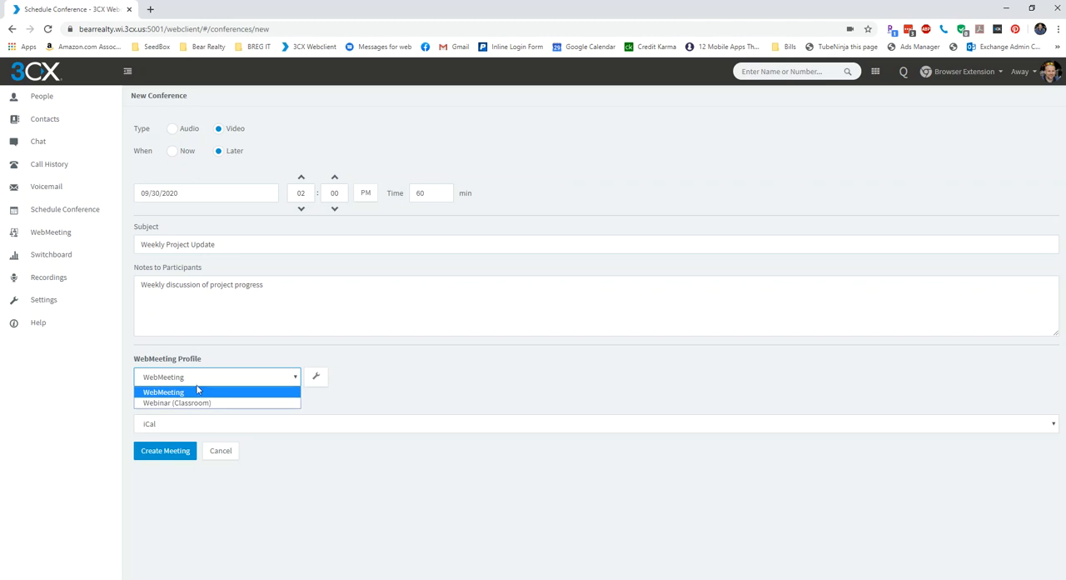
pyautogui.click(197, 392)
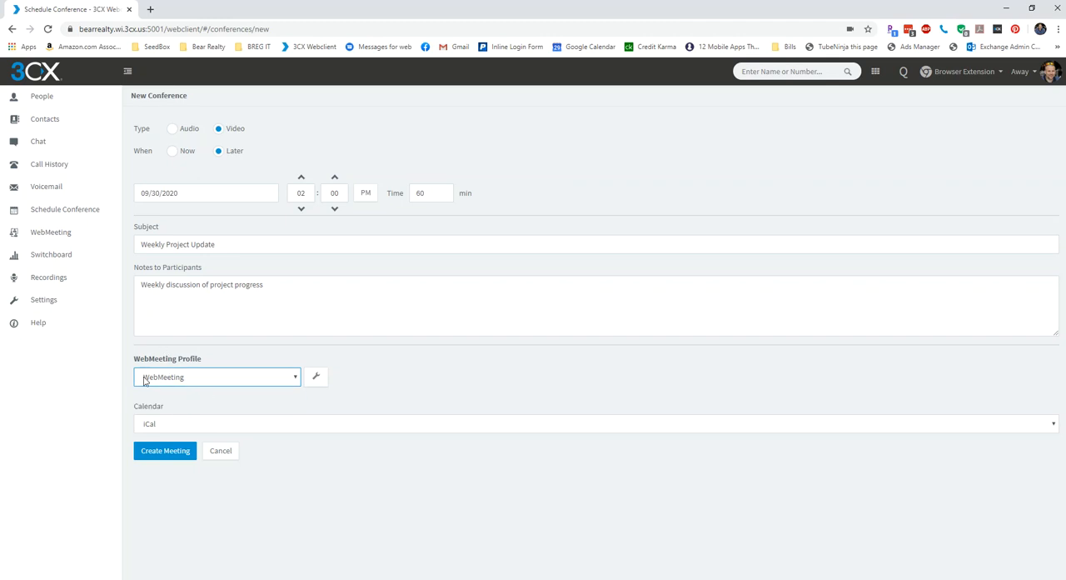
pyautogui.click(190, 382)
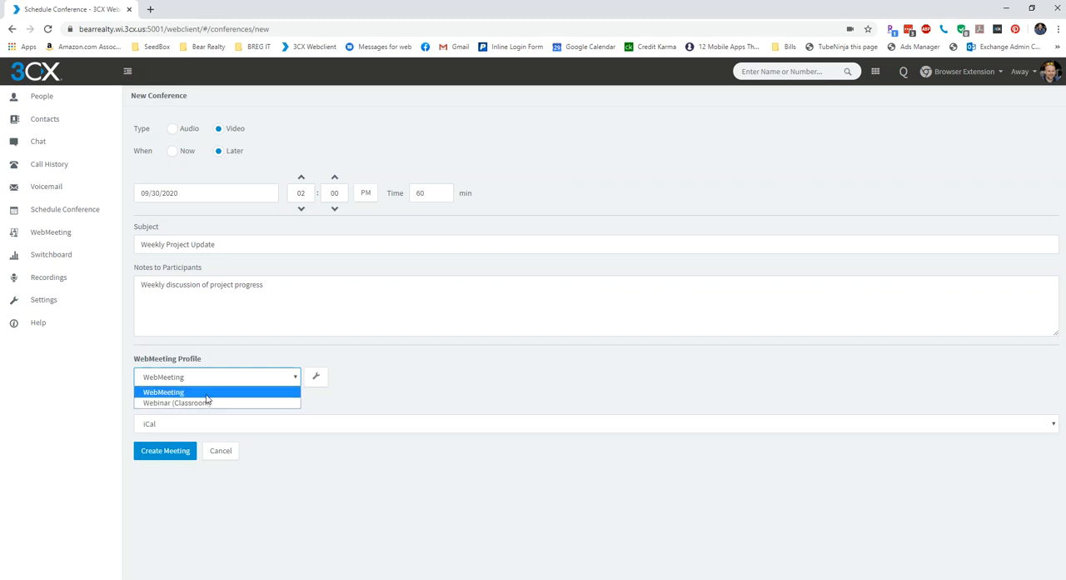
pyautogui.click(206, 395)
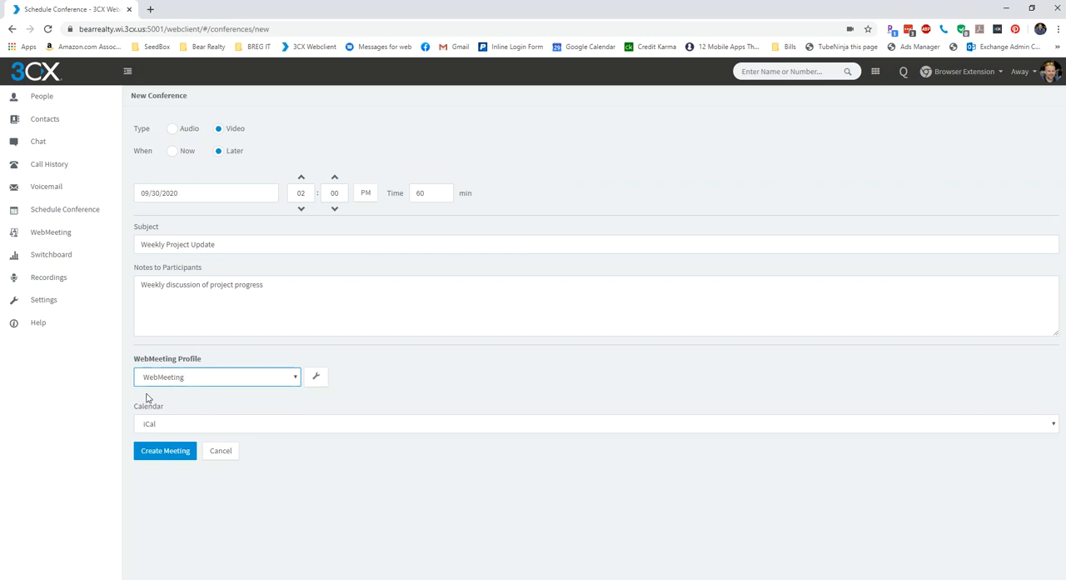
pyautogui.click(317, 380)
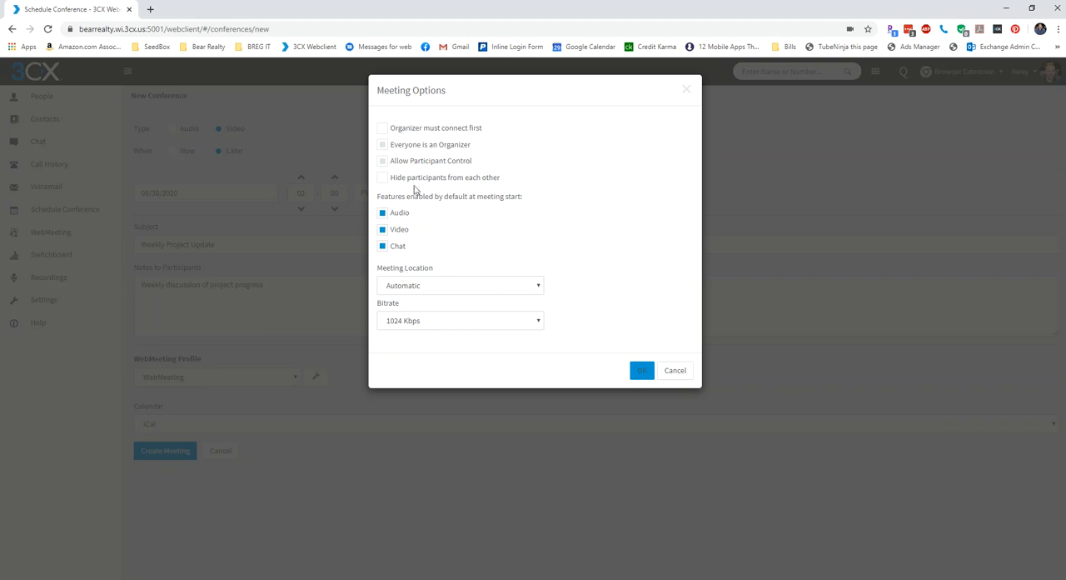
pyautogui.click(639, 374)
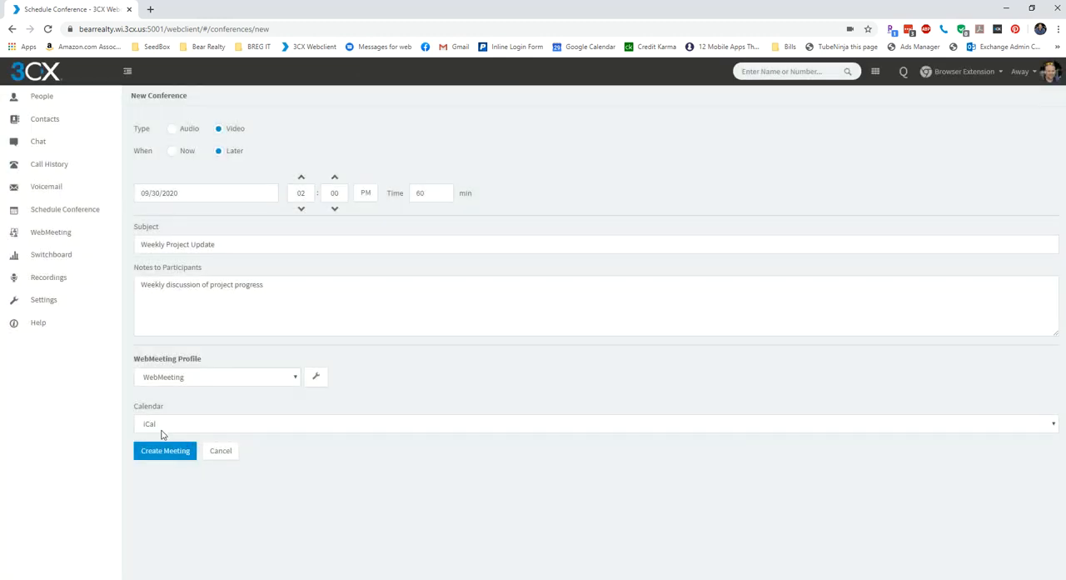
# Choose iCal as the calendar and create the meeting.
pyautogui.click(152, 429)
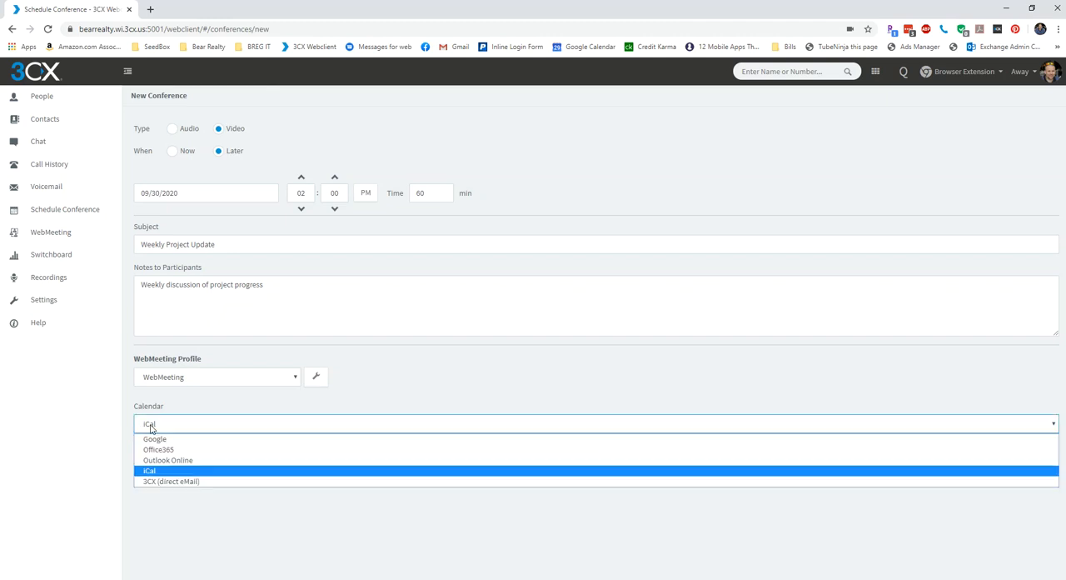
pyautogui.click(152, 471)
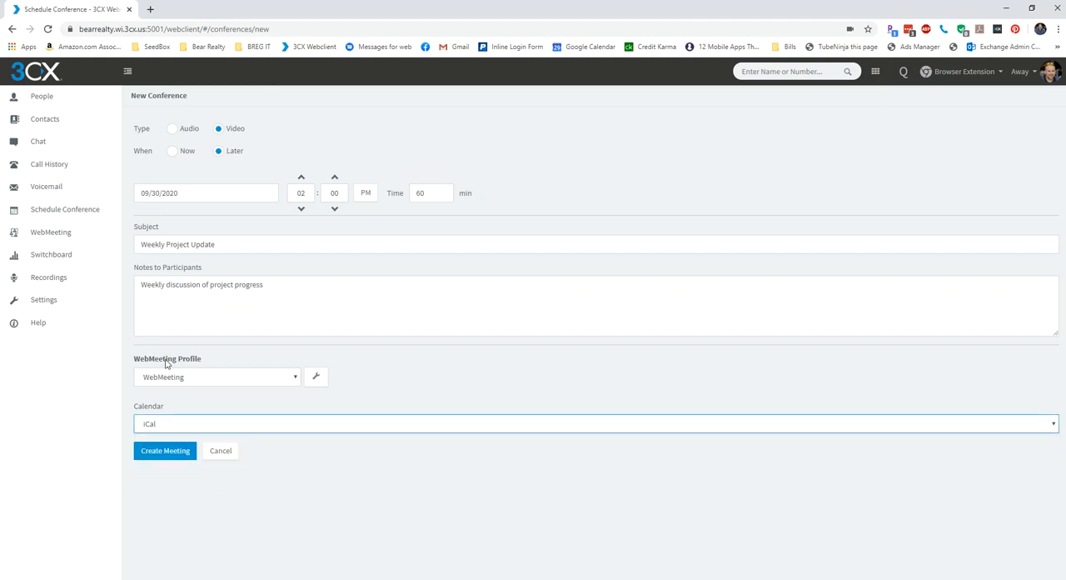
pyautogui.click(164, 451)
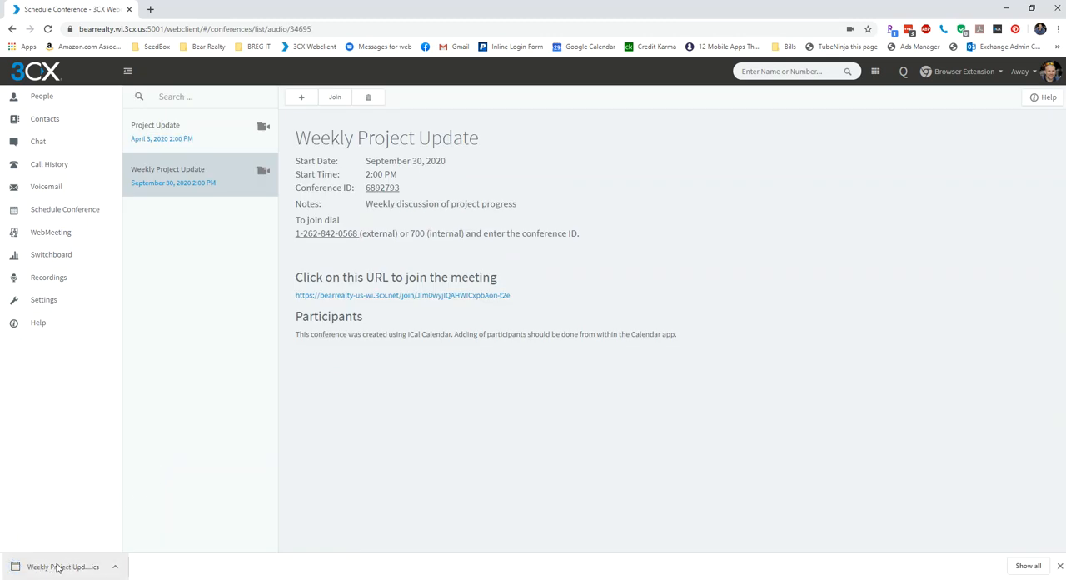
# Open the downloaded Weekly Project Update calendar file in Outlook and show the appointment as Busy with a 15 minutes reminder.
pyautogui.click(59, 567)
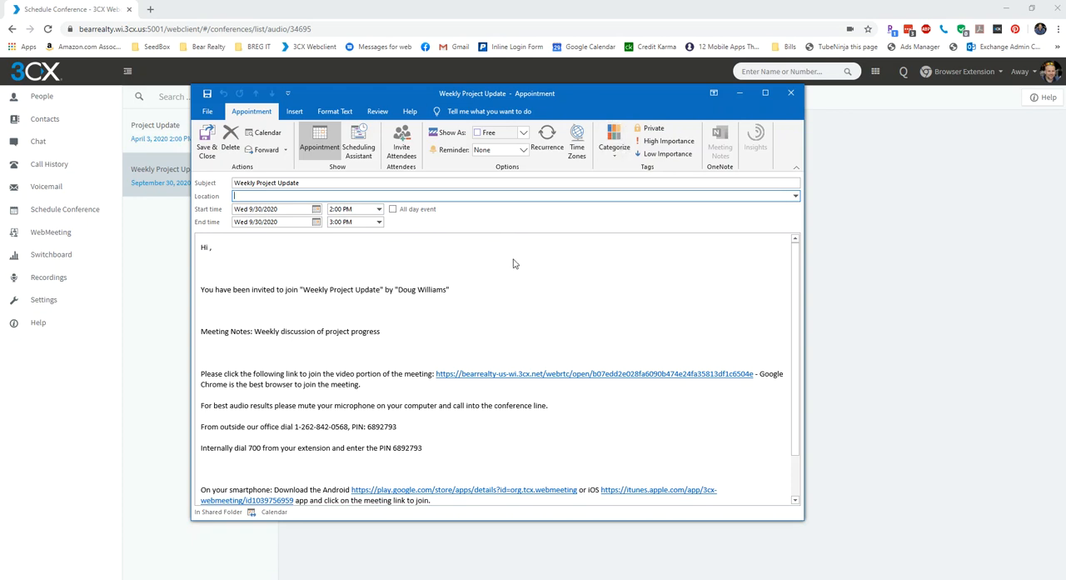
pyautogui.click(491, 136)
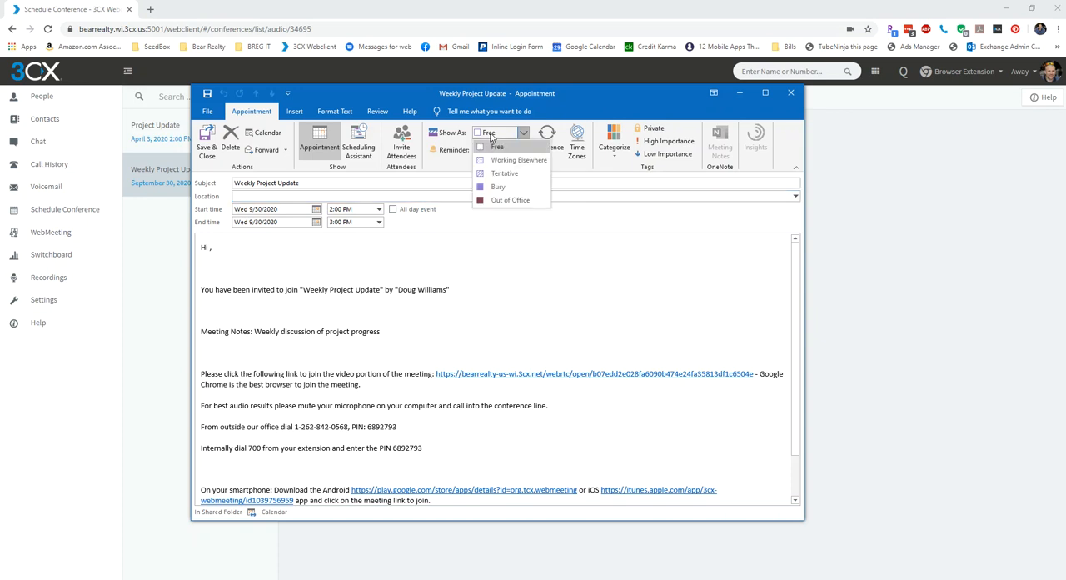
pyautogui.click(498, 188)
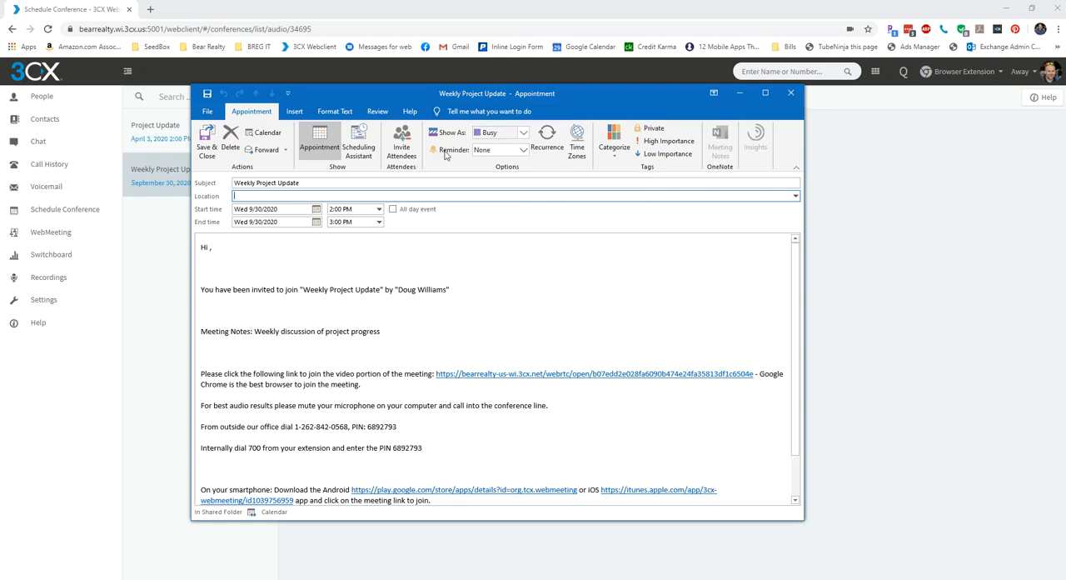
pyautogui.click(521, 151)
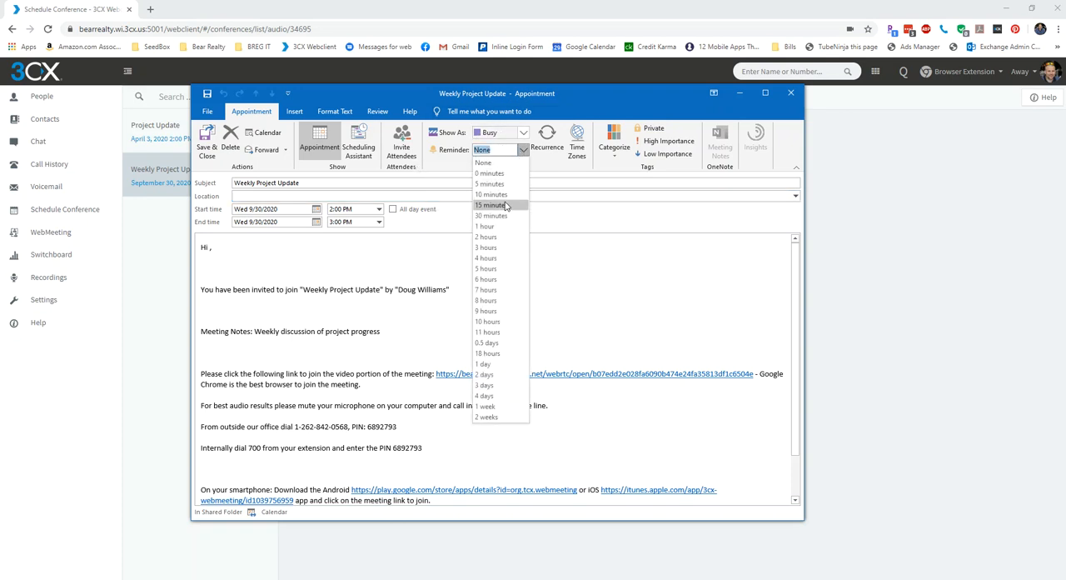
pyautogui.click(504, 205)
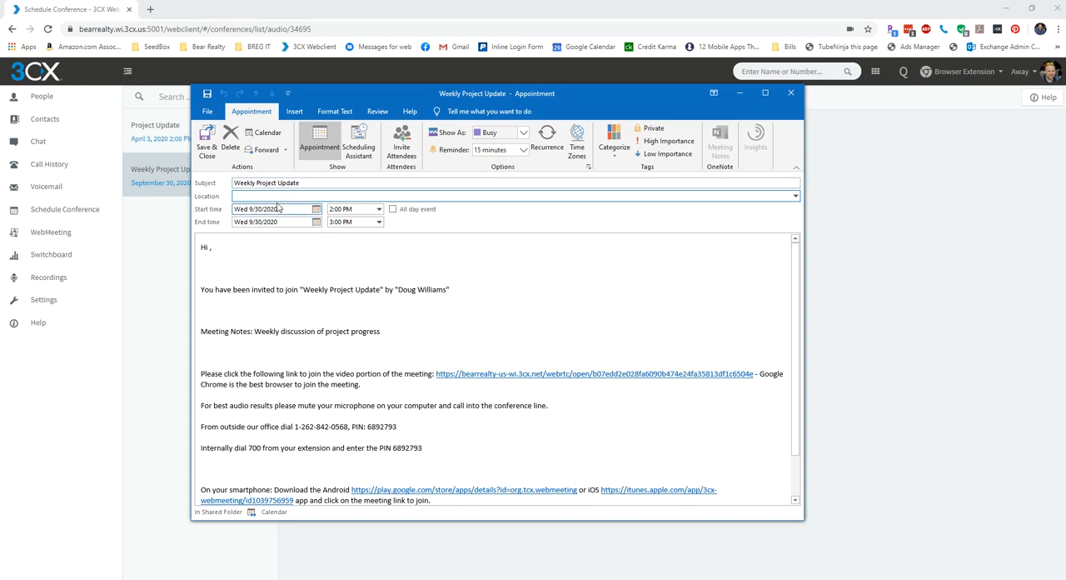
# Open the appointment's recurrence settings and set the weekly series to start on Wed 4/1/2020.
pyautogui.click(546, 143)
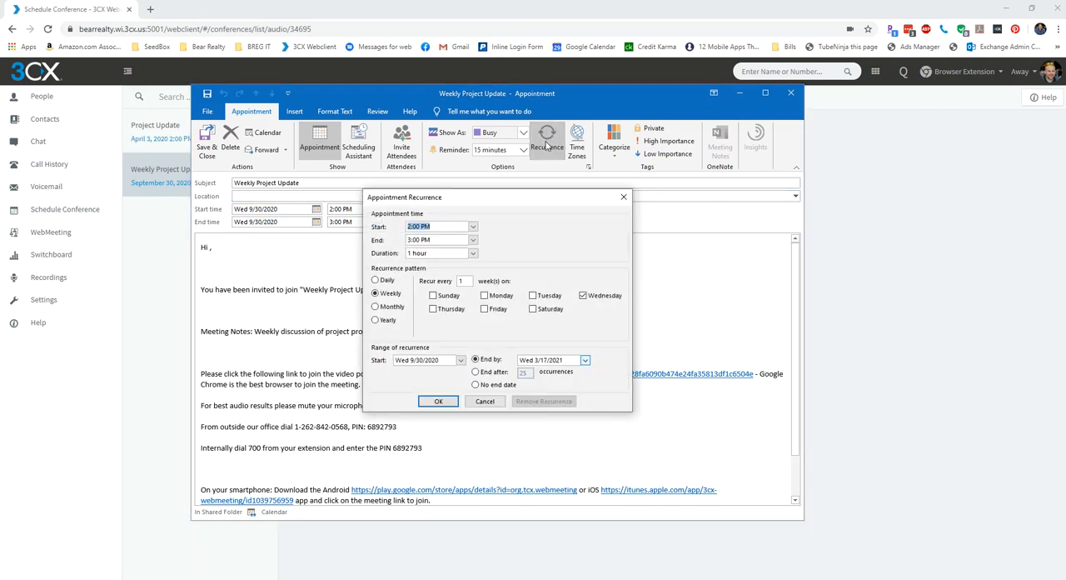
pyautogui.click(417, 226)
pyautogui.click(460, 359)
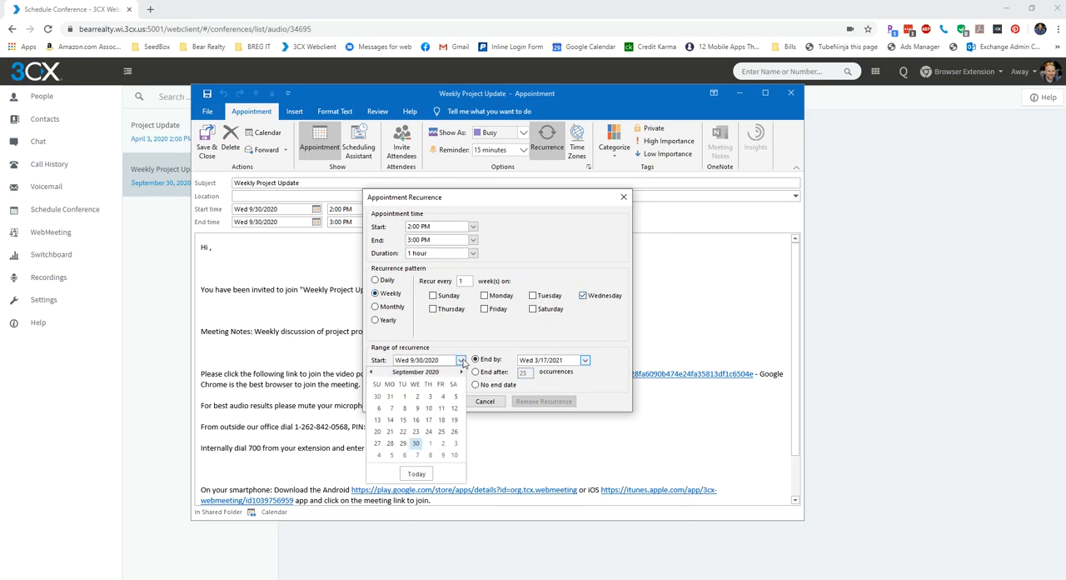
pyautogui.click(416, 473)
pyautogui.click(460, 360)
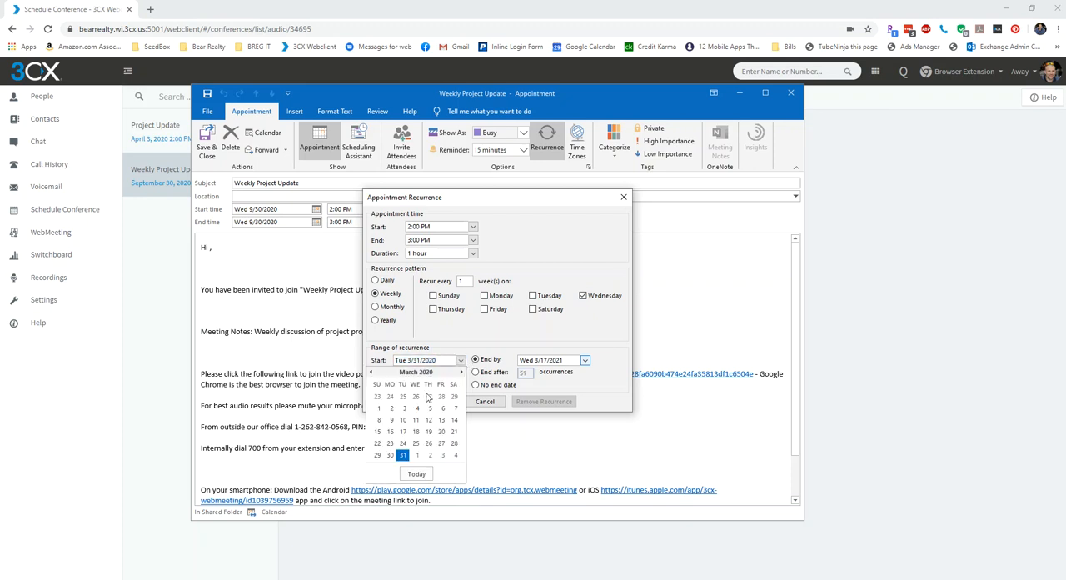
pyautogui.click(417, 455)
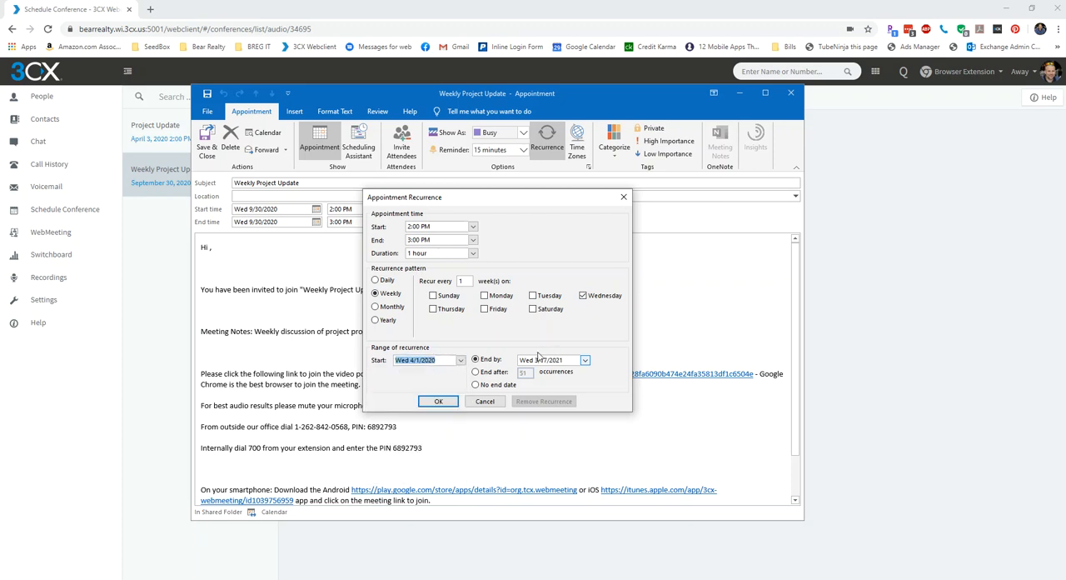
# Set the series to end by Wed 9/30/2020 and apply the recurrence.
pyautogui.click(585, 359)
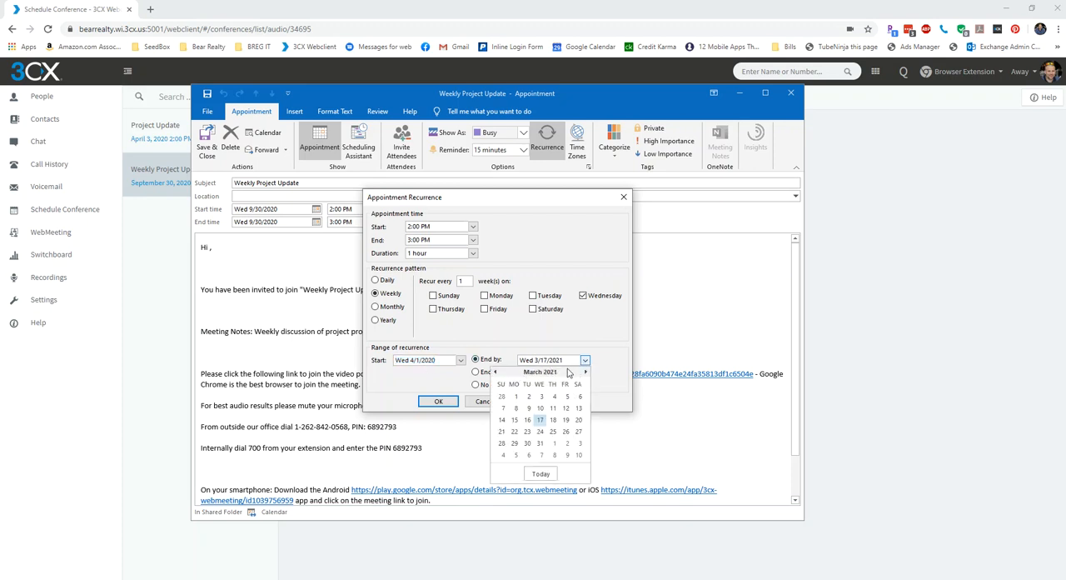
pyautogui.click(494, 372)
pyautogui.click(493, 372)
pyautogui.click(493, 373)
pyautogui.click(494, 372)
pyautogui.click(494, 372)
pyautogui.click(494, 372)
pyautogui.click(540, 442)
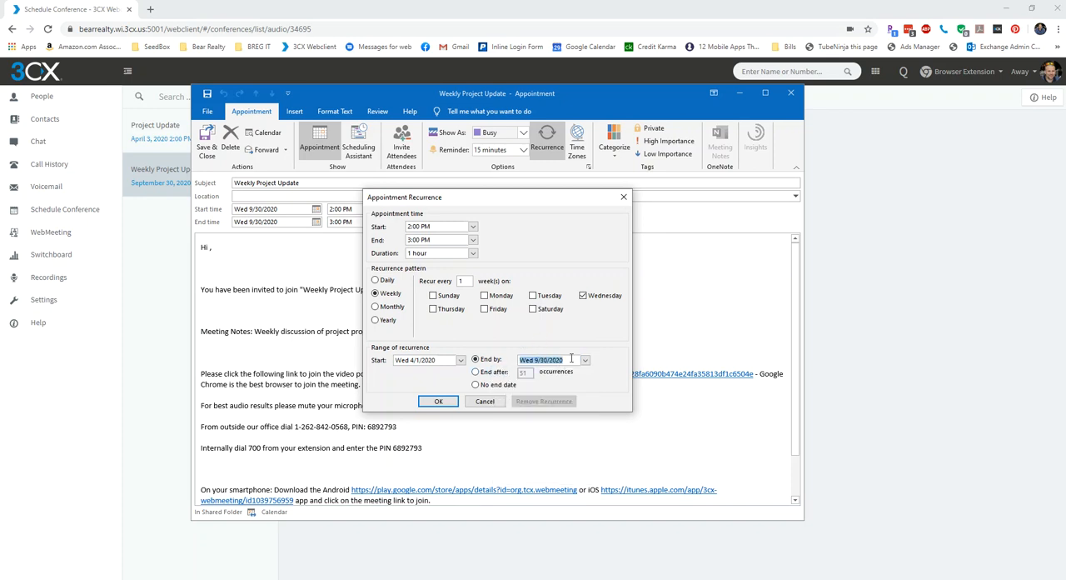
pyautogui.click(438, 402)
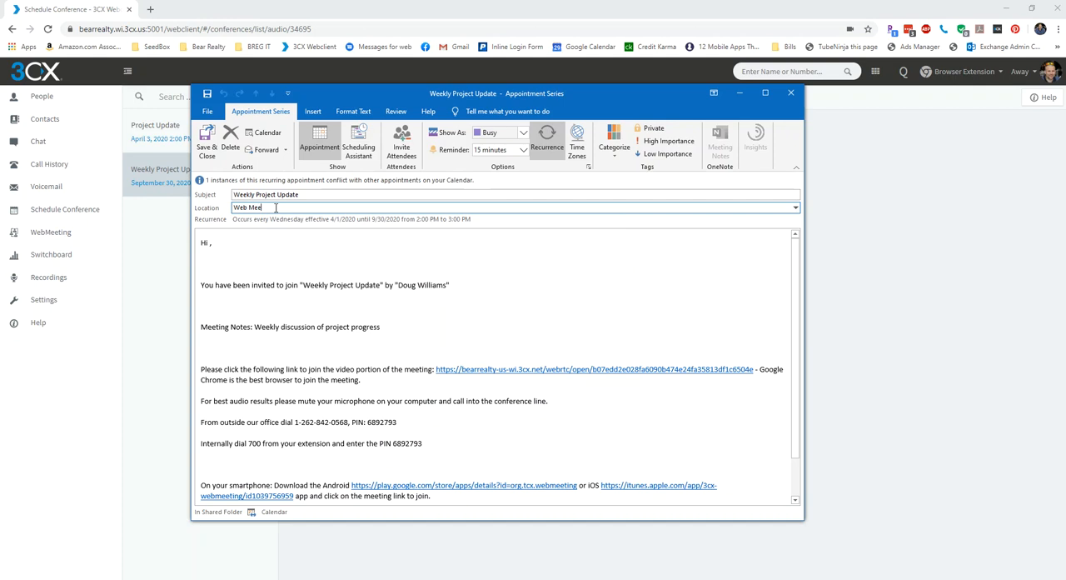
# Set the appointment location to "Web Meeting" and look over the invitation text.
pyautogui.click(226, 257)
pyautogui.scroll(-2, 221, 308)
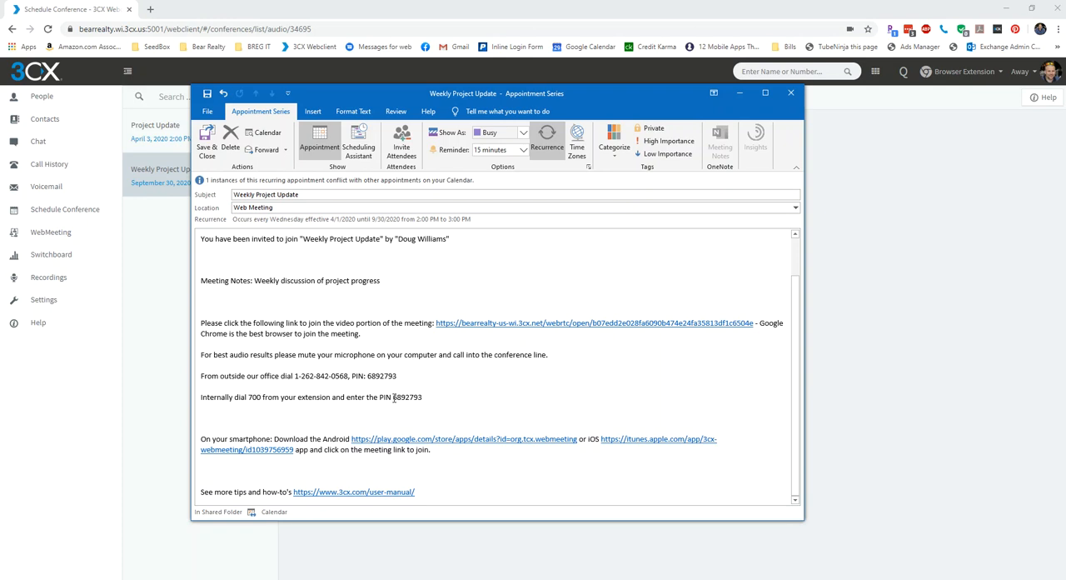
pyautogui.scroll(2, 388, 410)
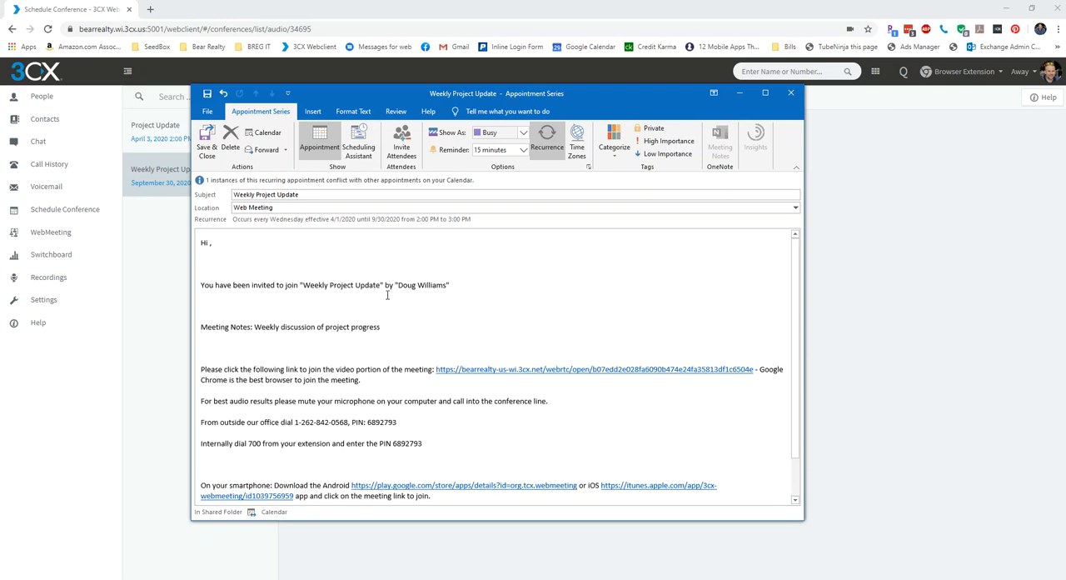
# Turn the appointment into a meeting invitation and add the suggested contact as an attendee.
pyautogui.click(402, 151)
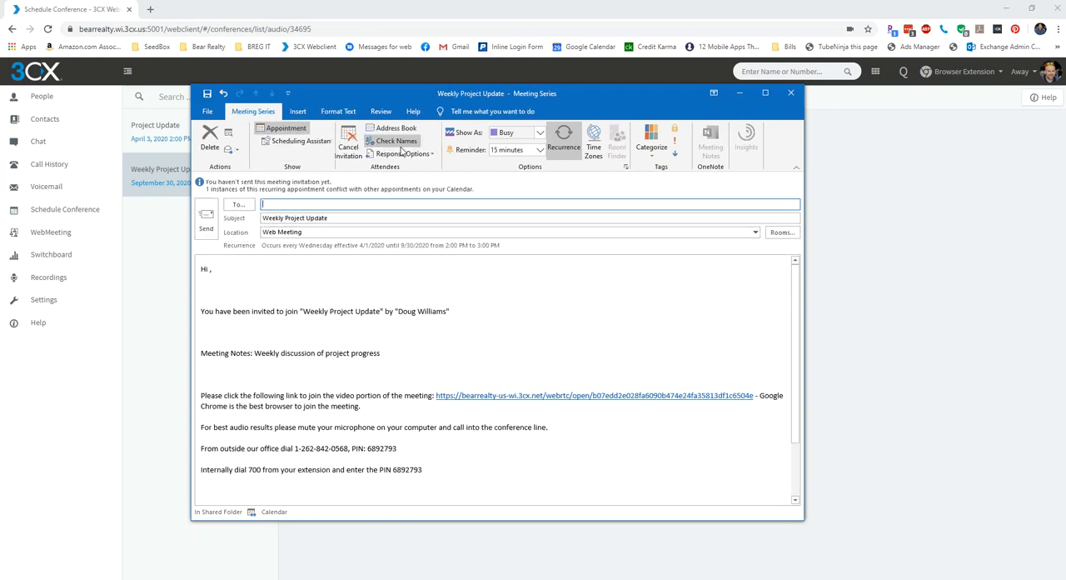
pyautogui.write('do')
pyautogui.click(327, 217)
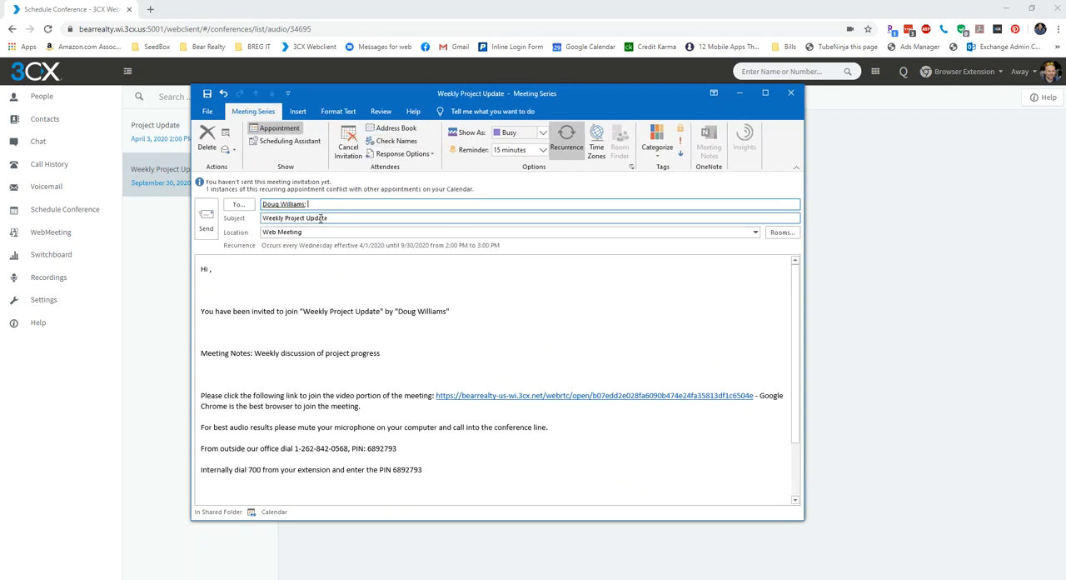
# Send the recurring Weekly Project Update meeting invitation to the attendee.
pyautogui.click(205, 231)
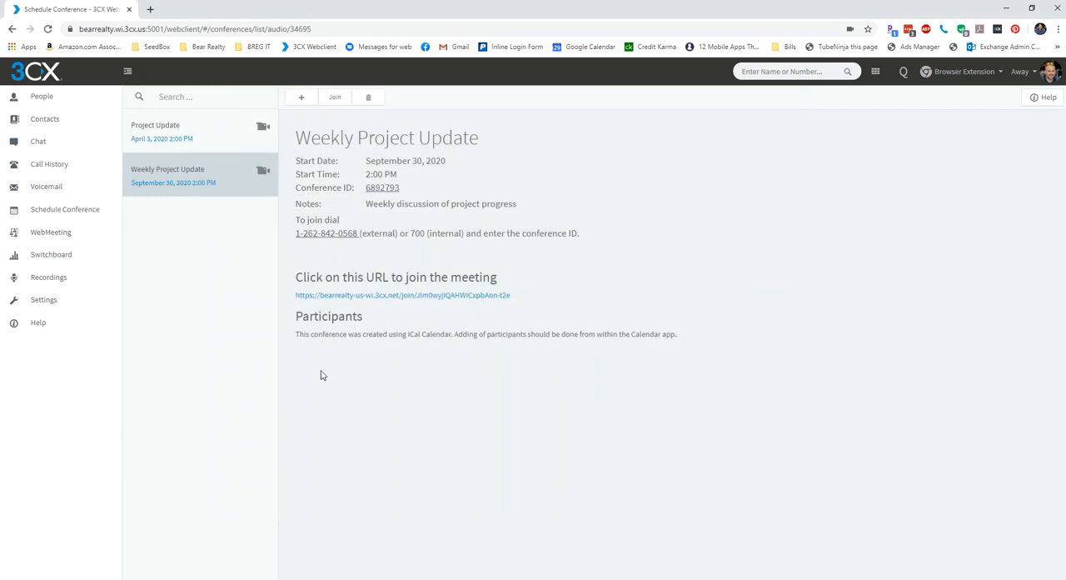
pyautogui.click(39, 76)
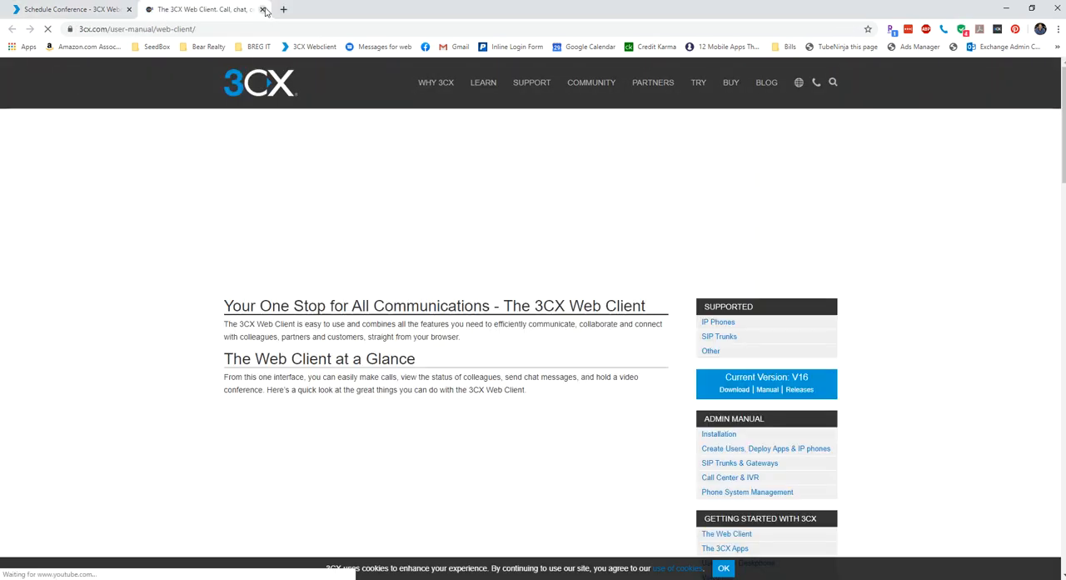
pyautogui.hotkey('ctrl', 'w')
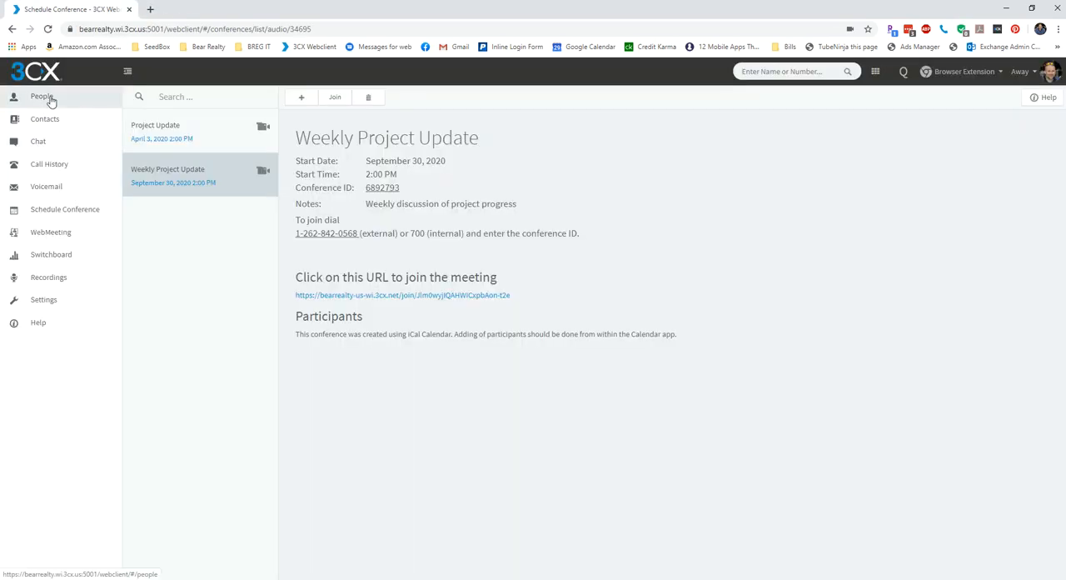
pyautogui.click(48, 98)
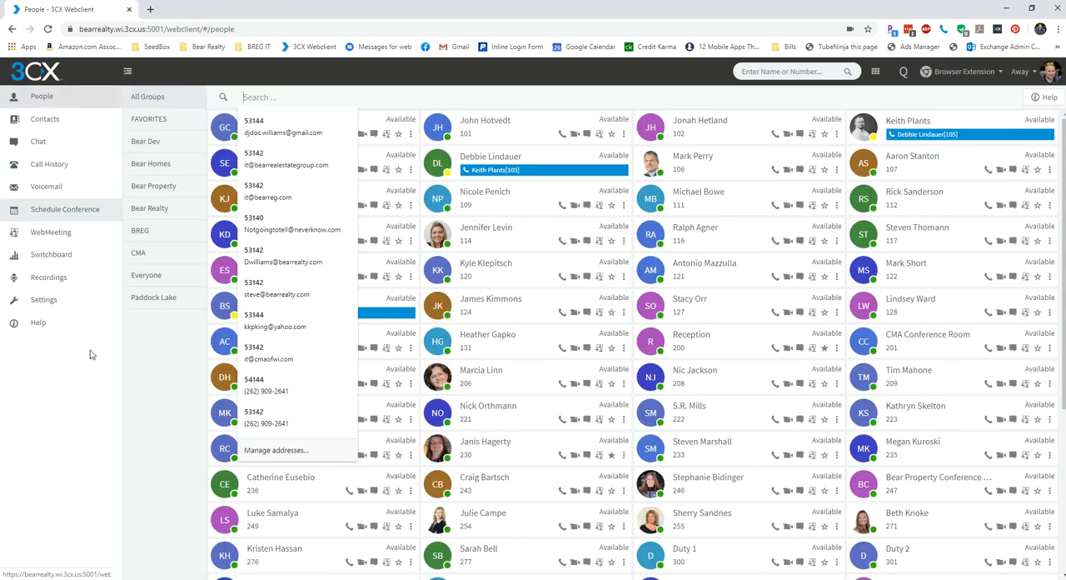
# Join the scheduled Weekly Project Update conference from the web client and dismiss the webcam warning.
pyautogui.click(73, 214)
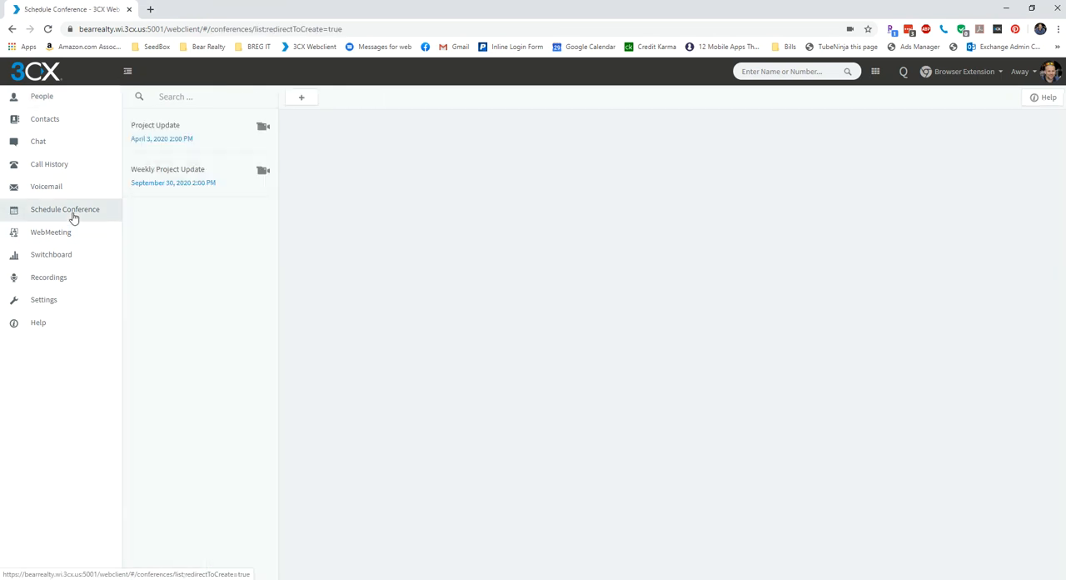
pyautogui.click(151, 175)
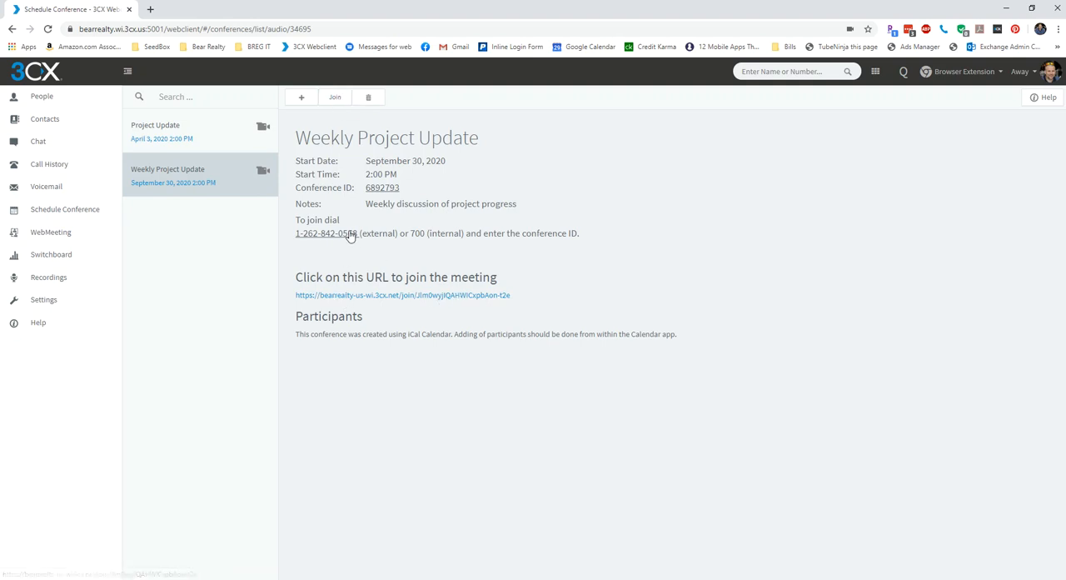
pyautogui.click(343, 99)
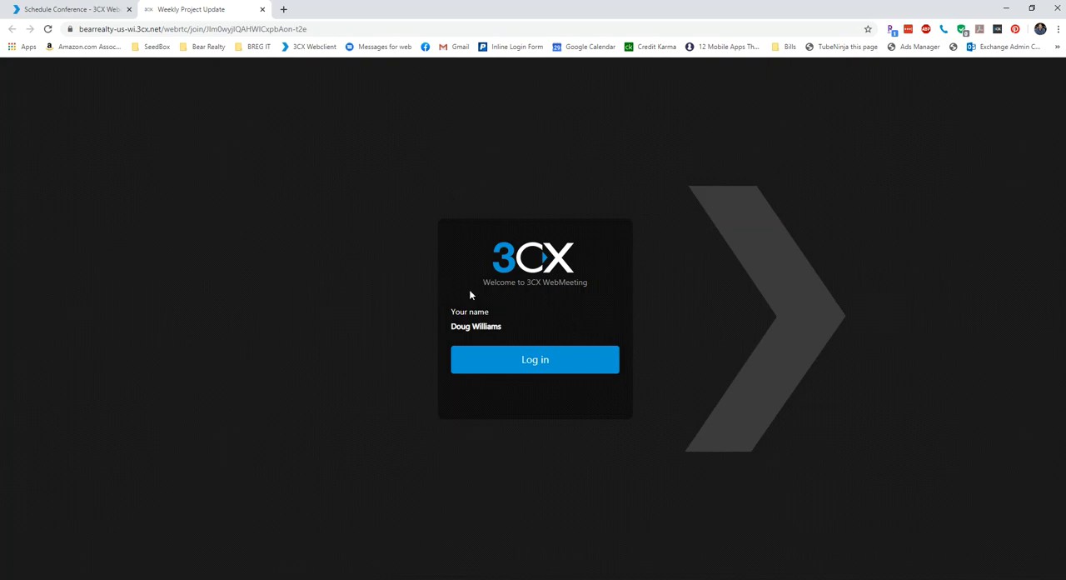
pyautogui.click(531, 360)
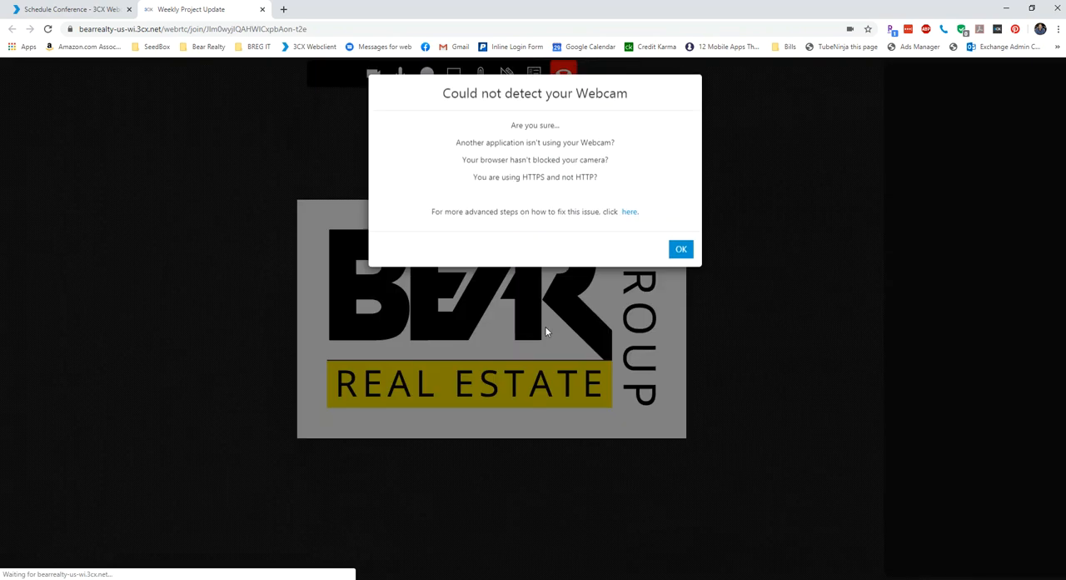
pyautogui.click(682, 249)
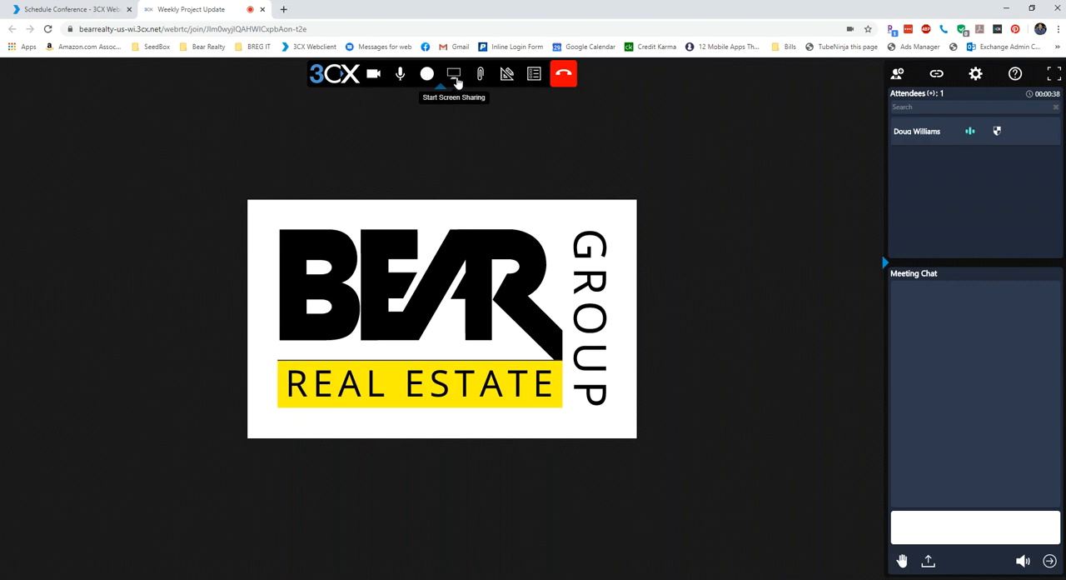
# Examine the screen sharing choices for entire screen, application window and Chrome tab, and close them without sharing.
pyautogui.click(455, 77)
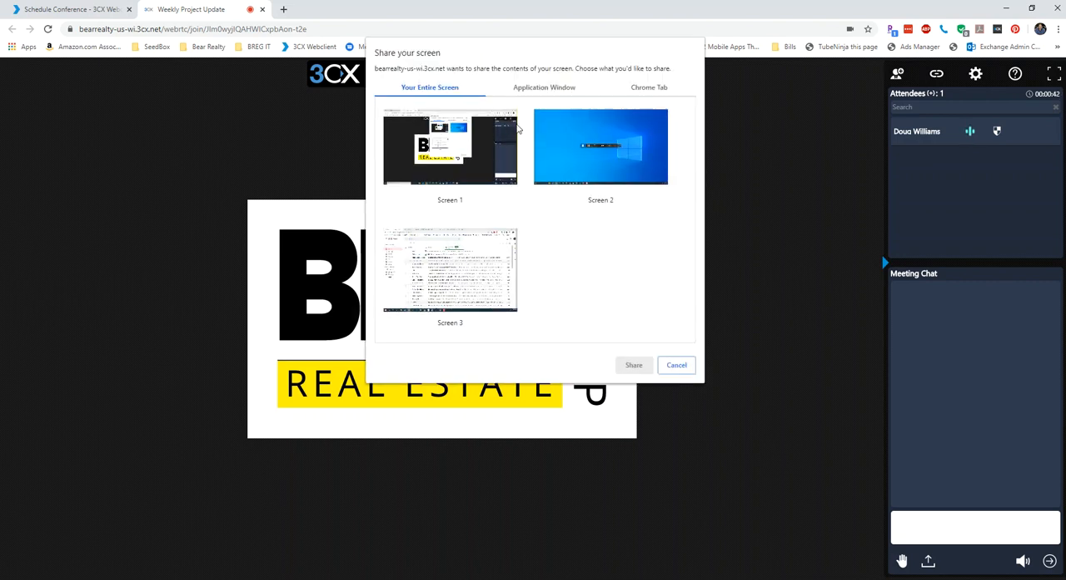
pyautogui.click(537, 90)
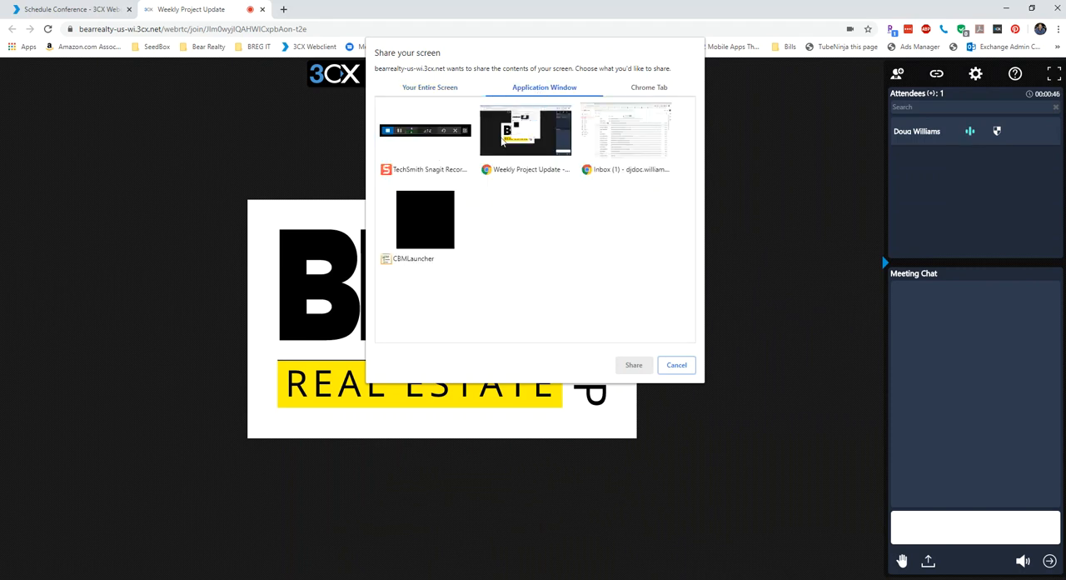
pyautogui.click(646, 87)
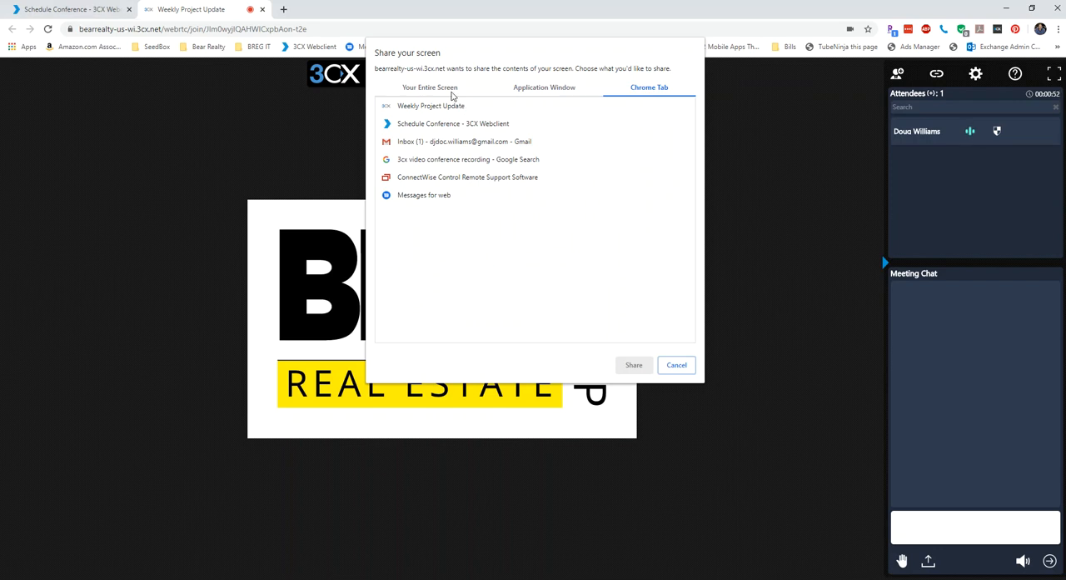
pyautogui.click(417, 90)
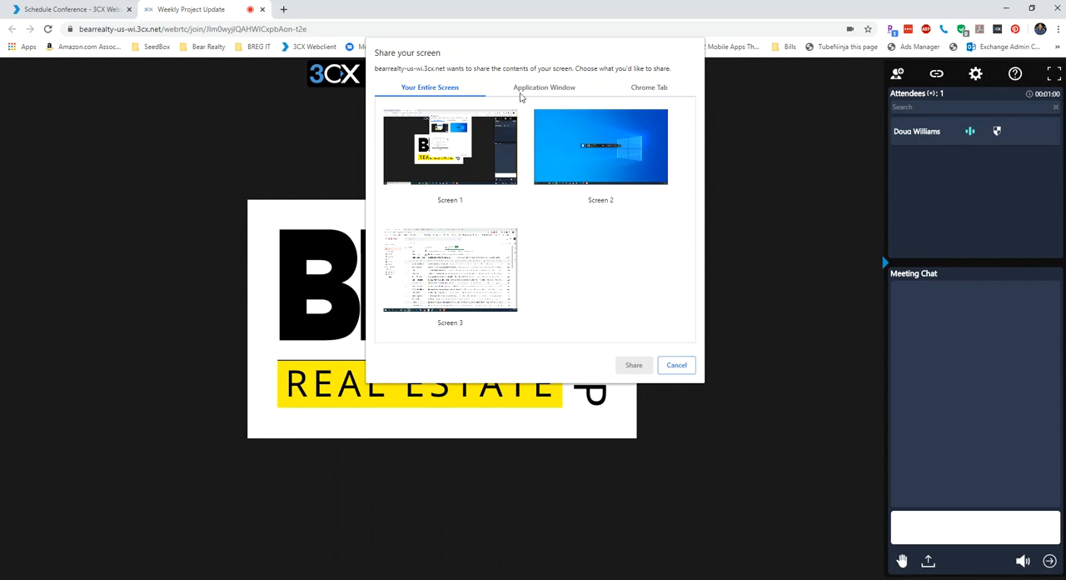
pyautogui.click(676, 365)
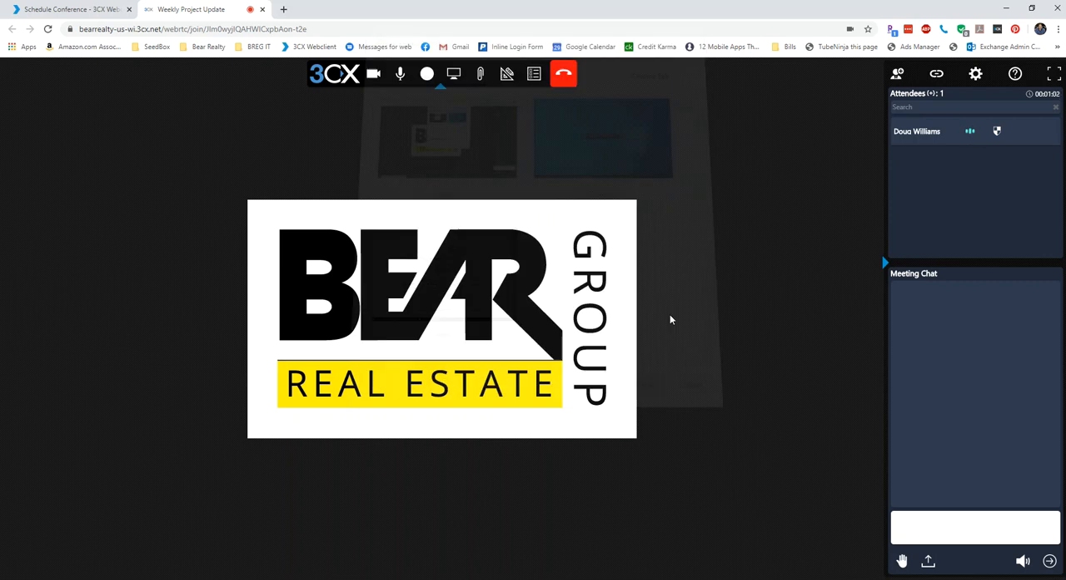
# Look at the shared PDF documents repository and the whiteboard templates, cancelling both without sharing anything.
pyautogui.click(480, 76)
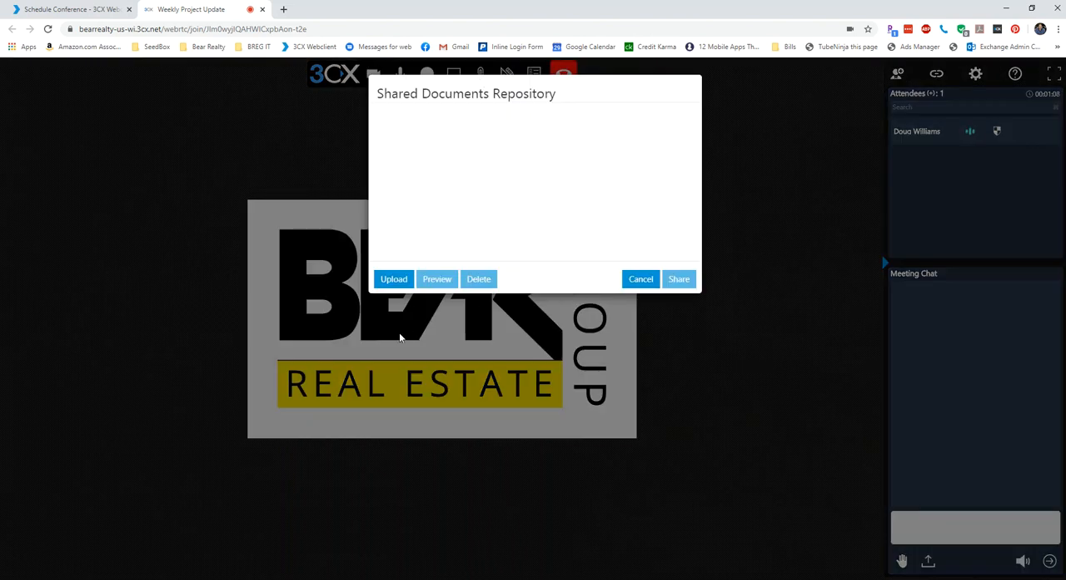
pyautogui.click(641, 282)
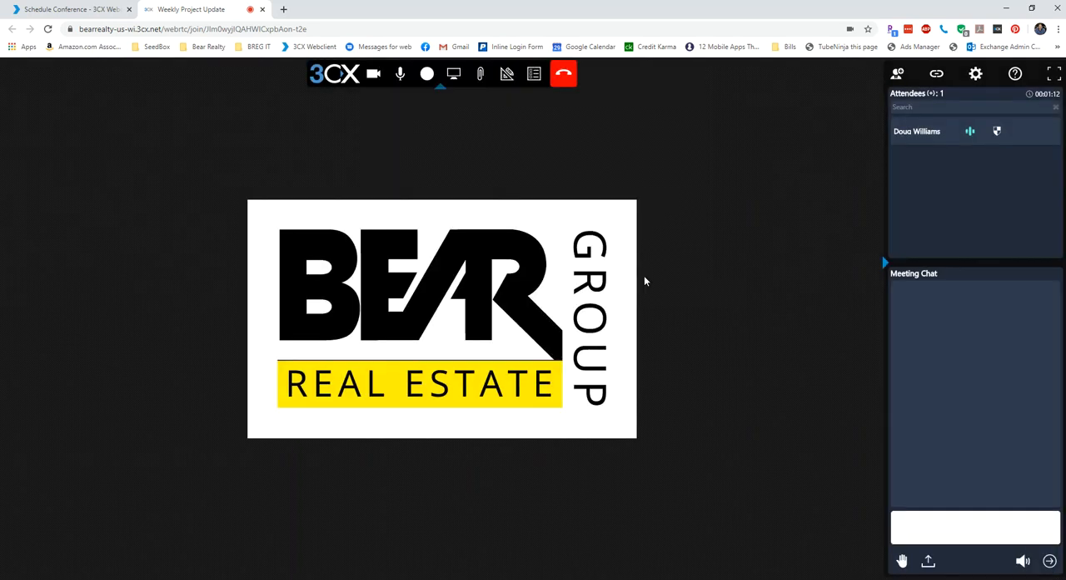
pyautogui.click(507, 73)
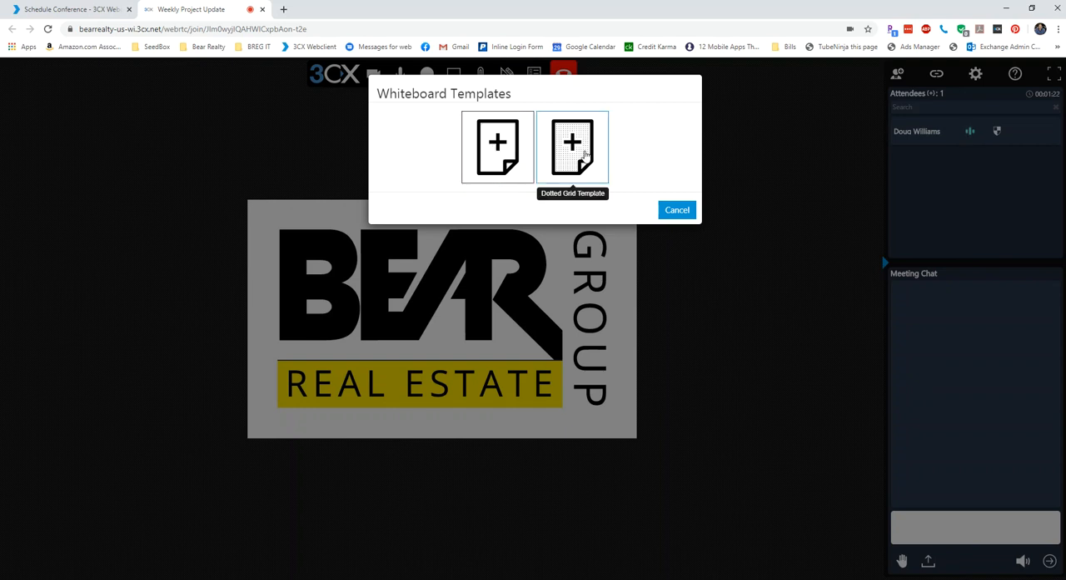
pyautogui.click(677, 213)
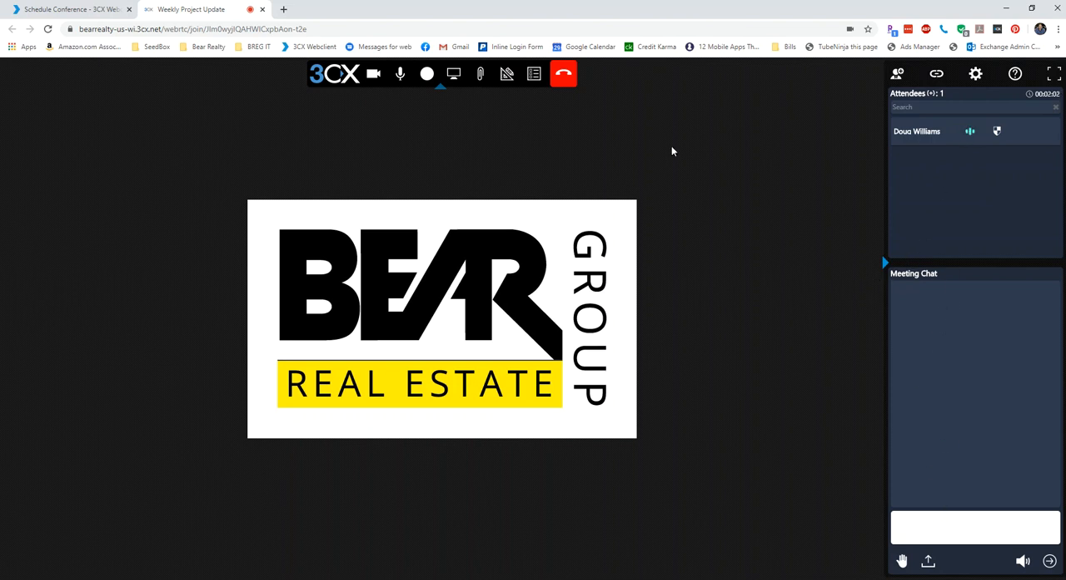
# End the Weekly Project Update meeting and close its browser page to return to the scheduled conference.
pyautogui.click(564, 79)
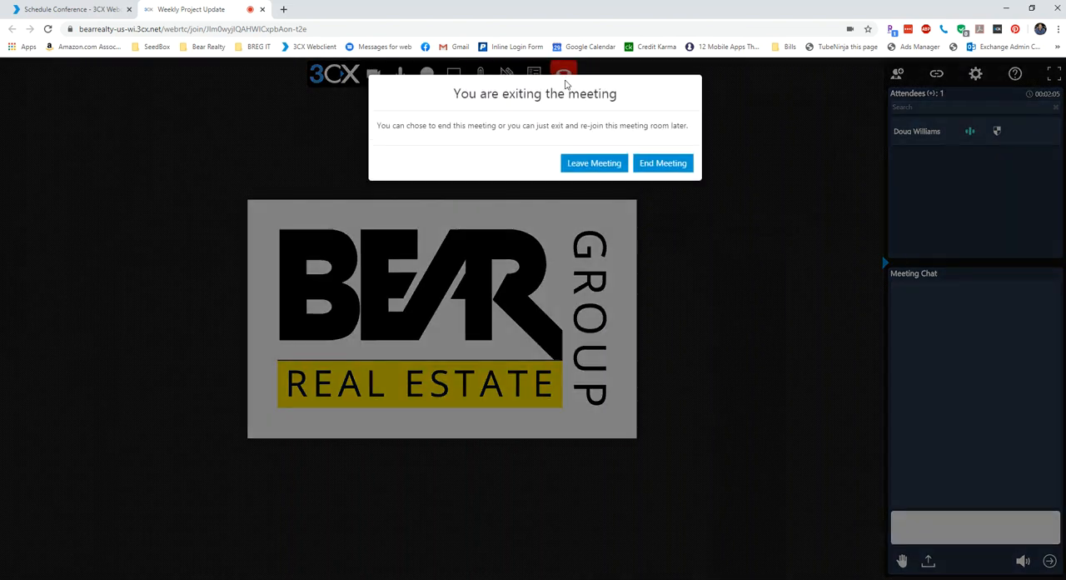
pyautogui.click(645, 165)
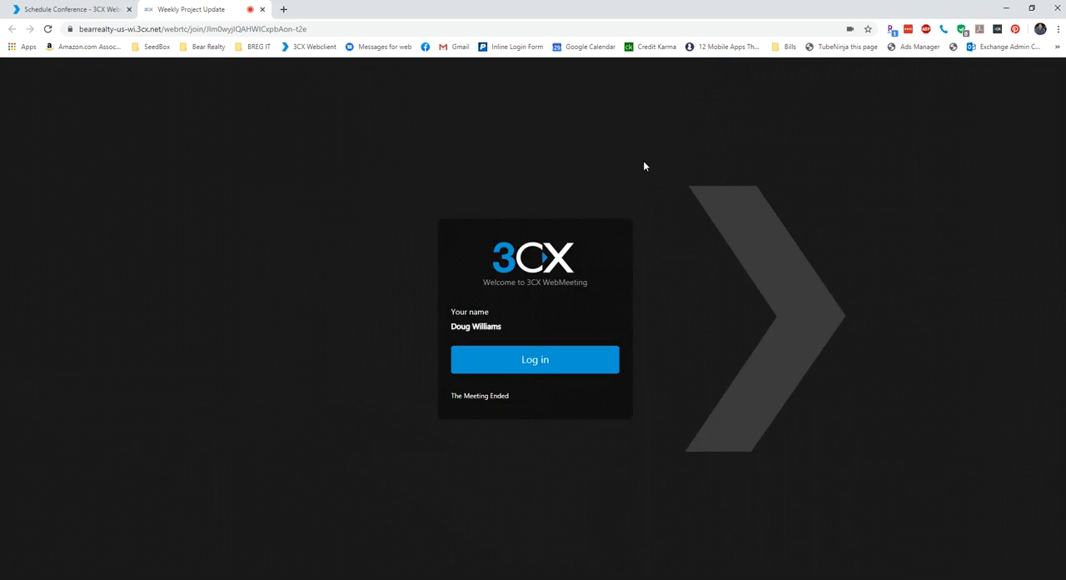
pyautogui.click(262, 9)
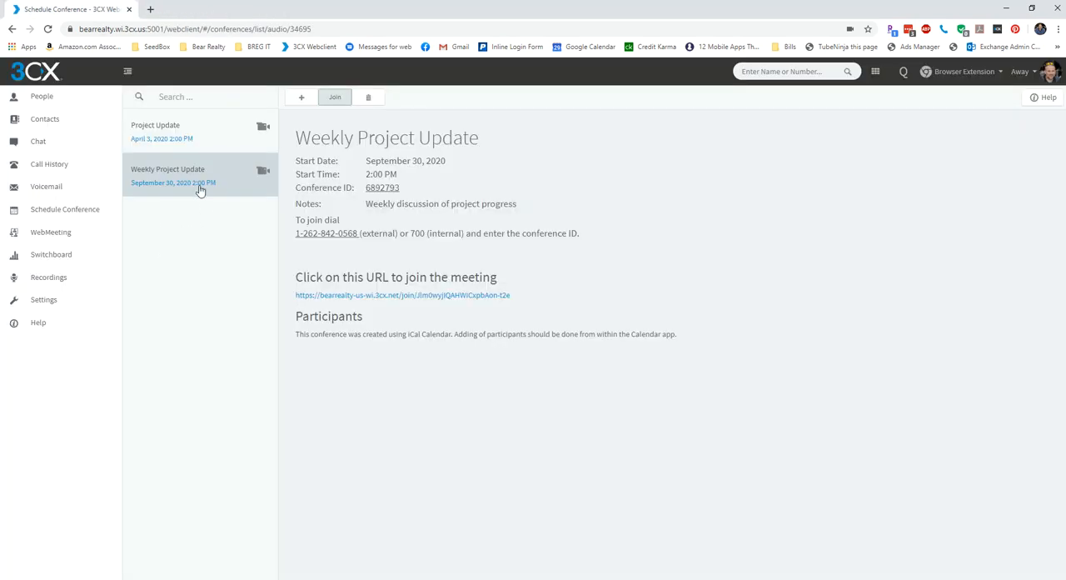